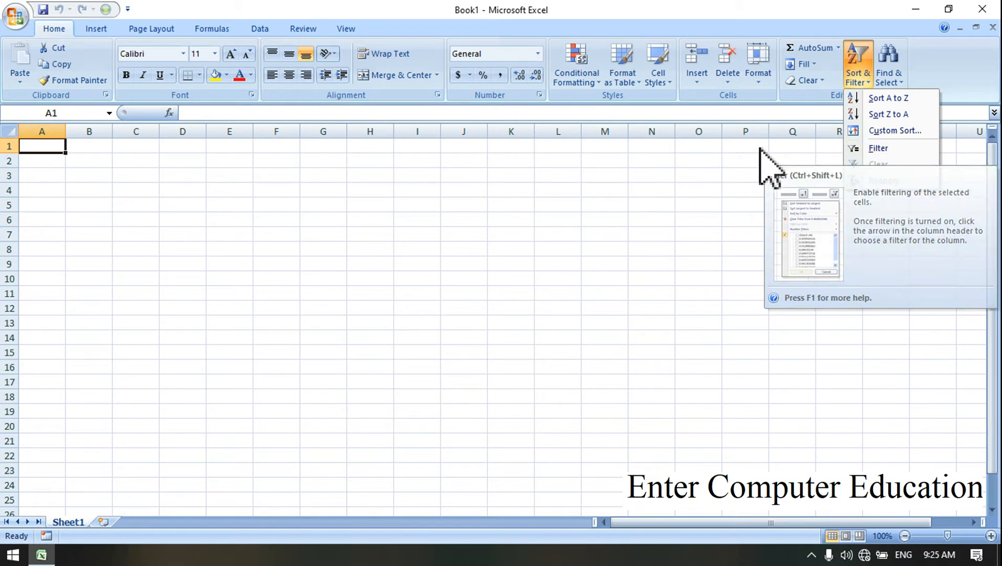
click(434, 257)
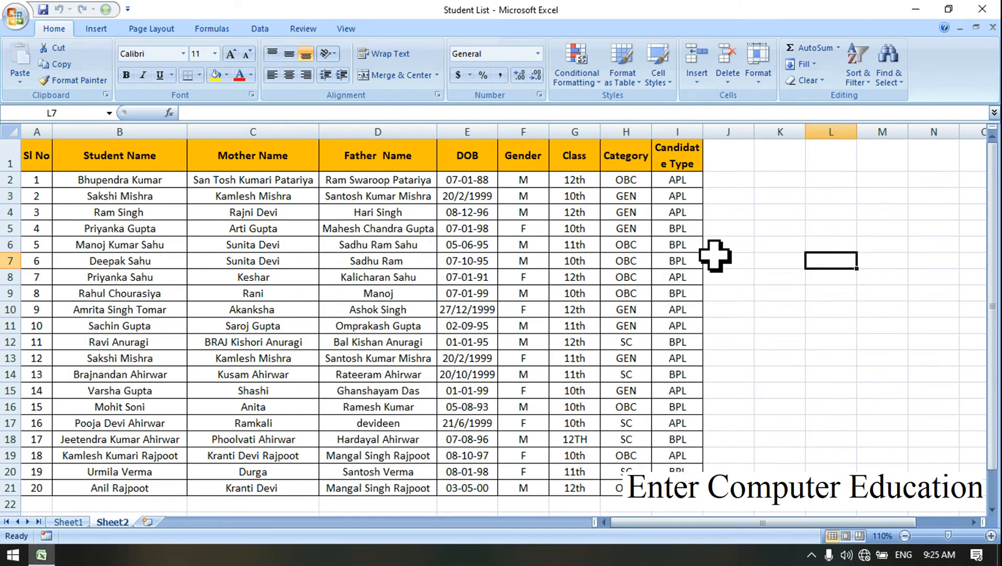
drag(36, 155, 665, 157)
click(449, 162)
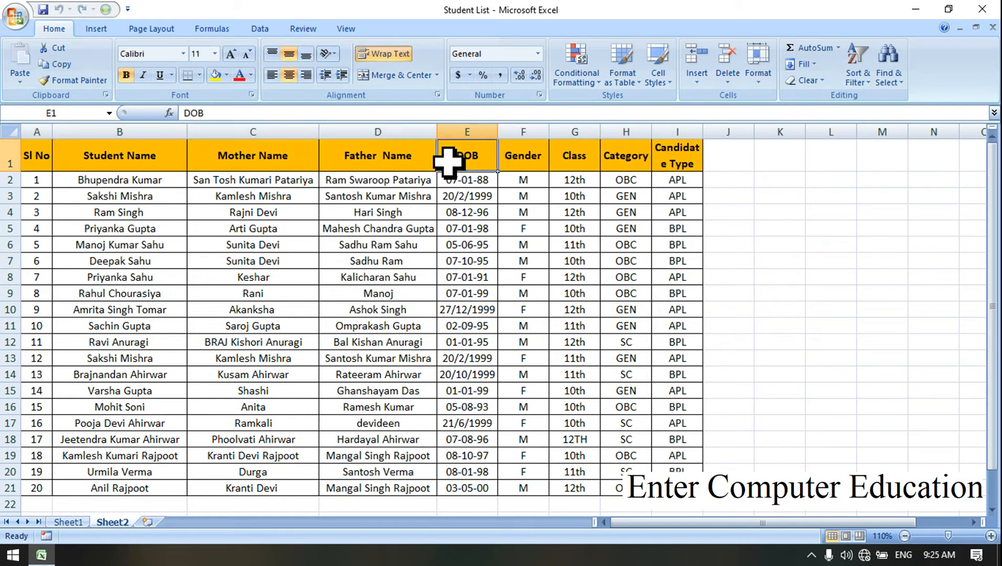
Widen the Candidate Type column slightly so its header wraps between the two words
click(705, 141)
drag(702, 127, 710, 126)
click(525, 291)
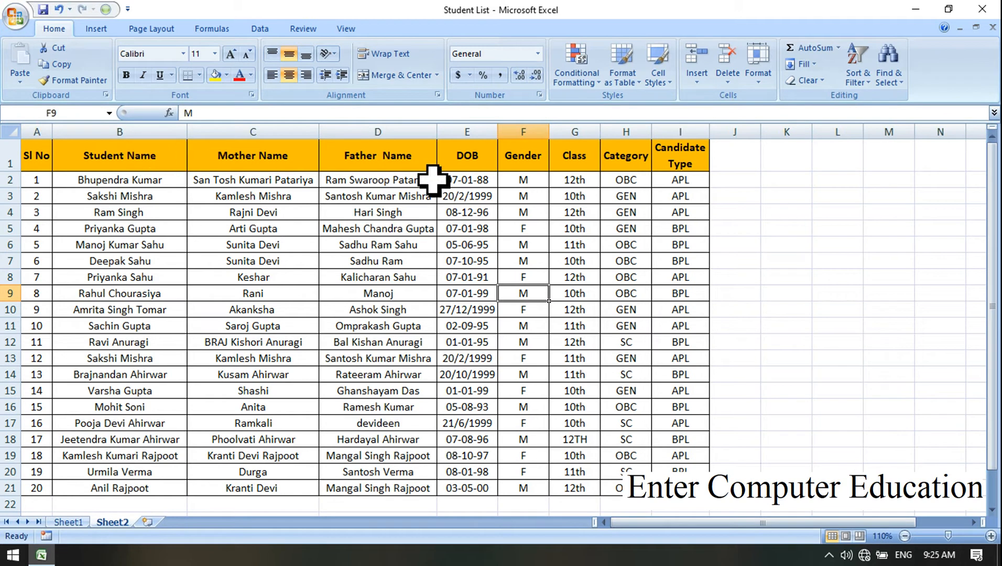
Turn on filtering for the whole student table from the Father Name header, and switch it off again
click(365, 164)
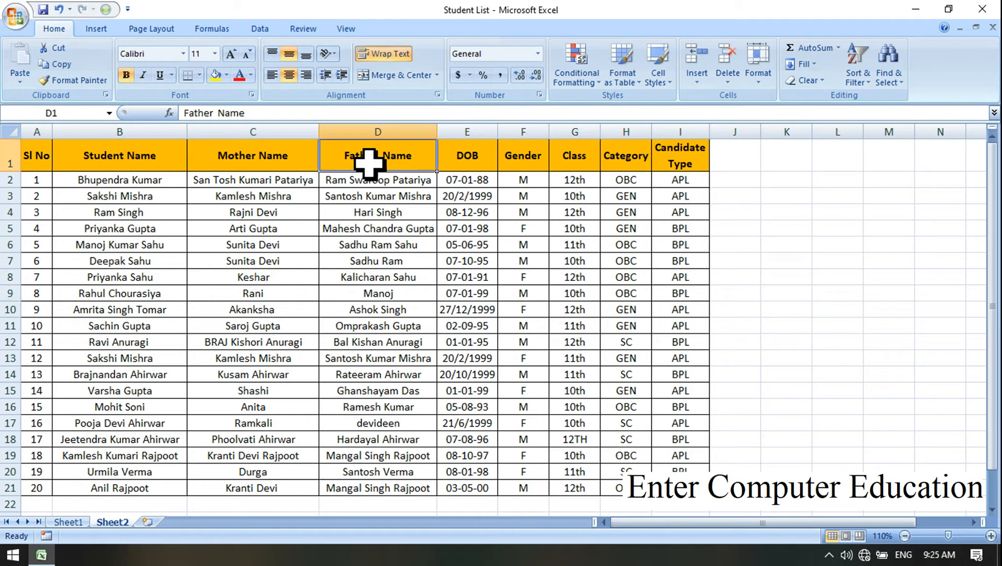
click(860, 68)
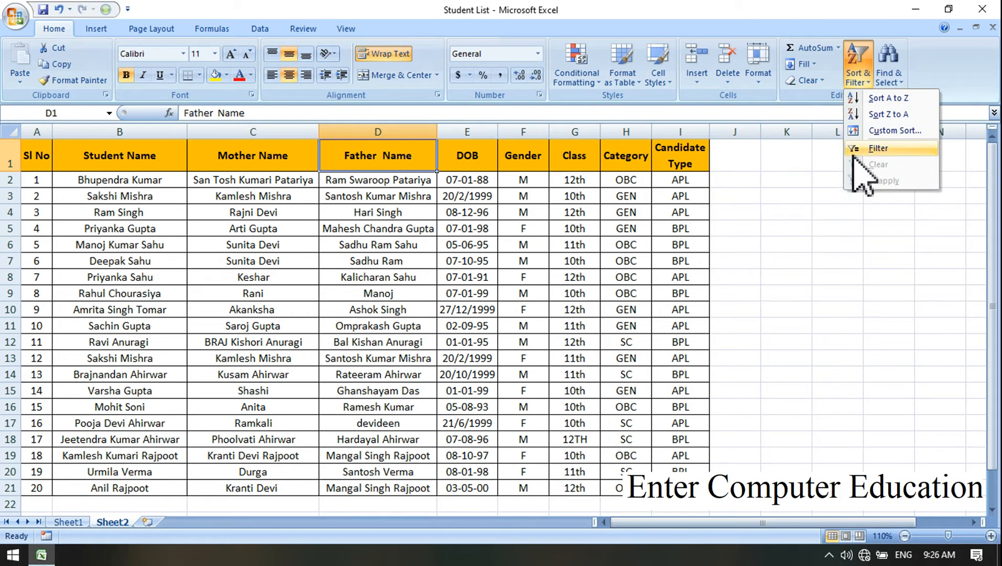
click(876, 148)
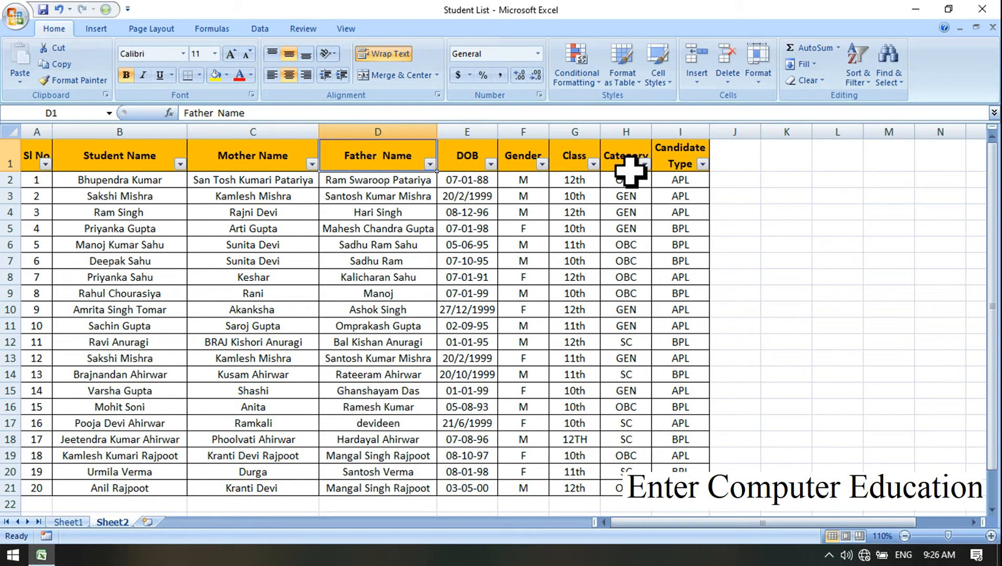
click(858, 78)
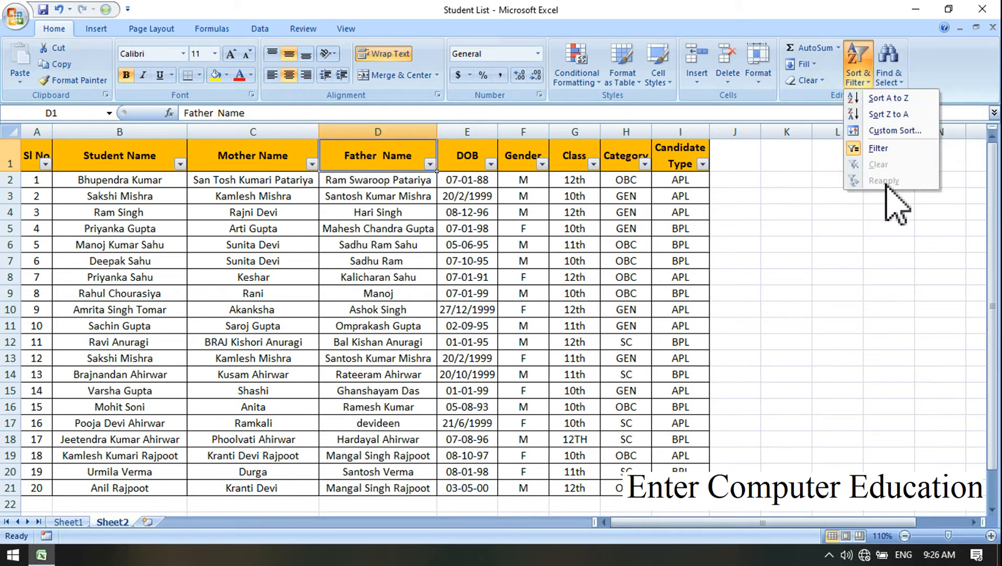
click(879, 149)
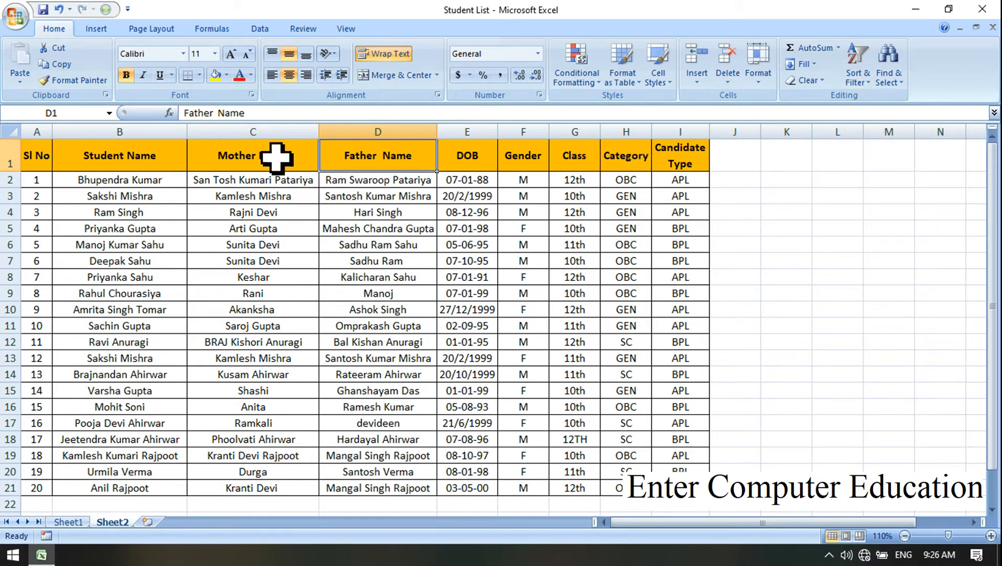
Apply filtering only to the headers from DOB to Candidate Type, and remove it again
drag(154, 162, 591, 158)
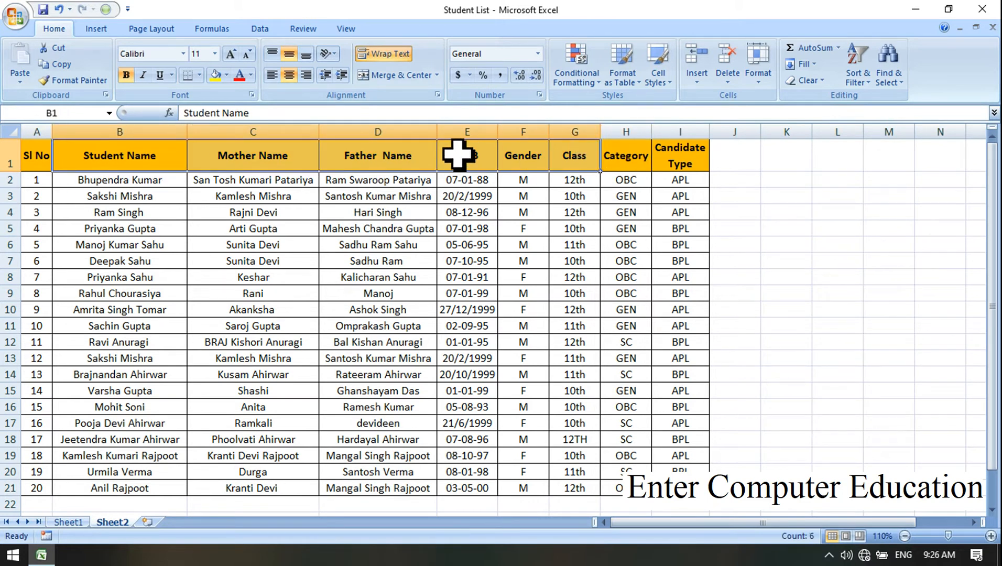
click(458, 155)
drag(458, 155, 662, 160)
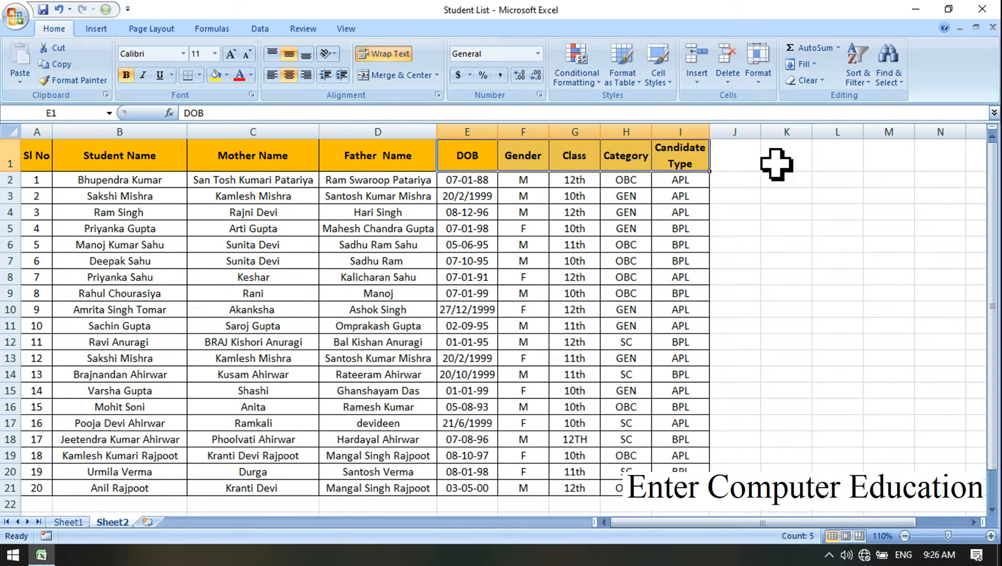
click(858, 76)
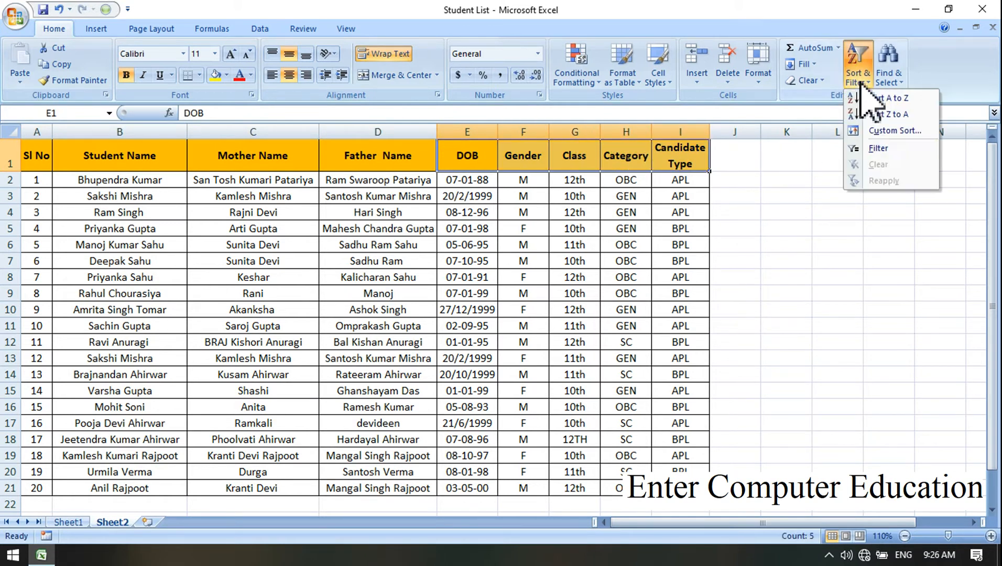
click(885, 154)
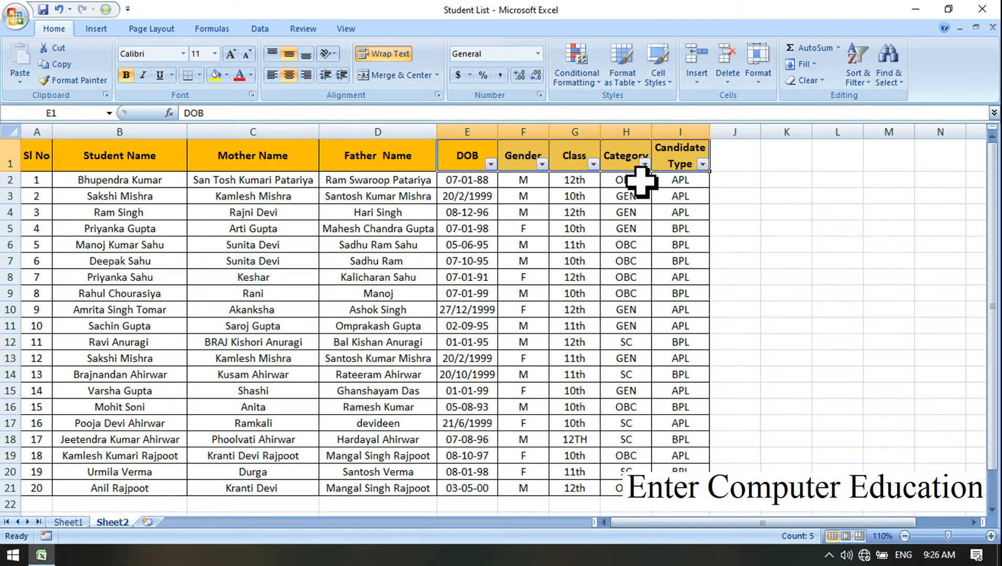
click(857, 84)
click(890, 149)
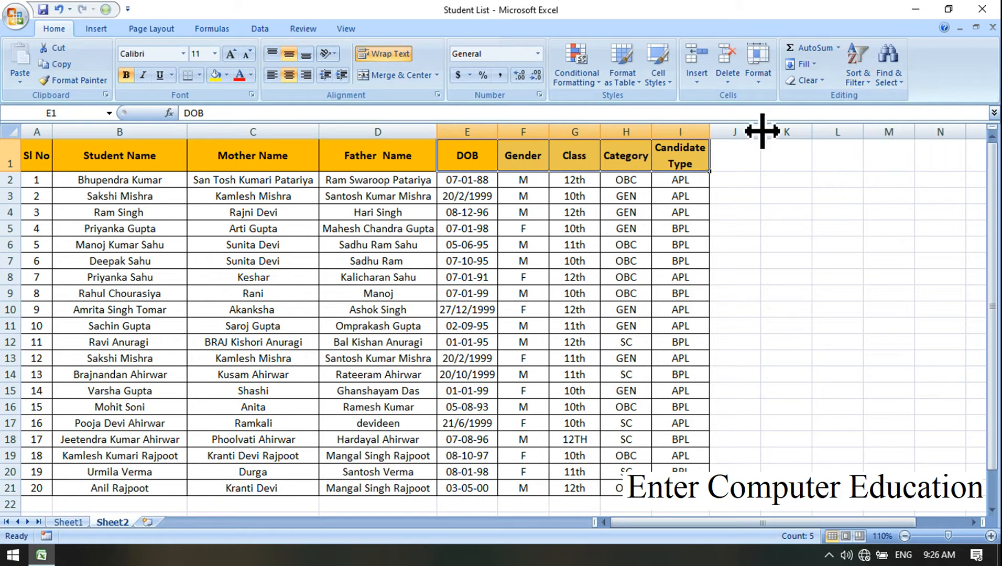
Turn on filtering for all columns of the student table, starting from the Father Name header
click(347, 152)
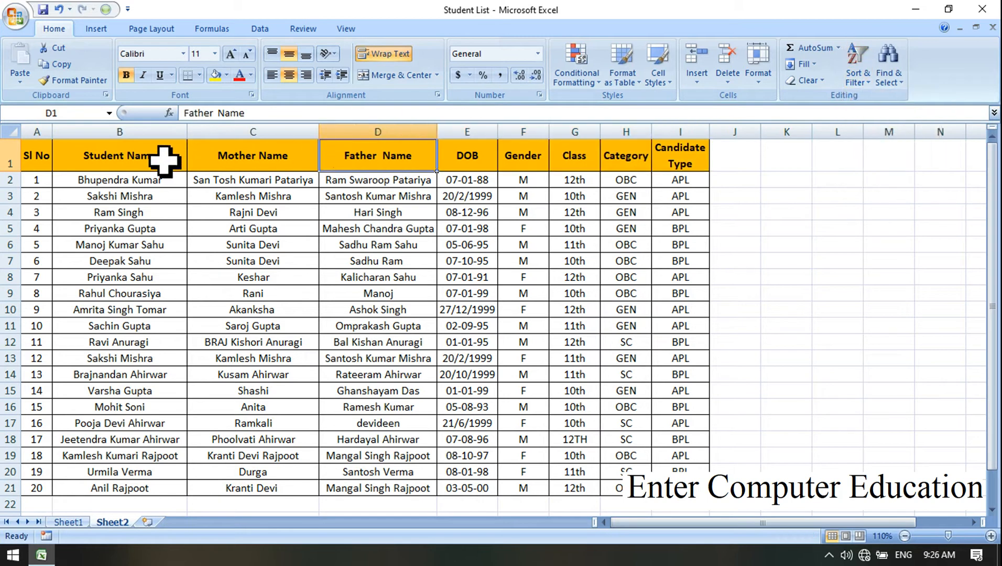
click(854, 82)
click(880, 149)
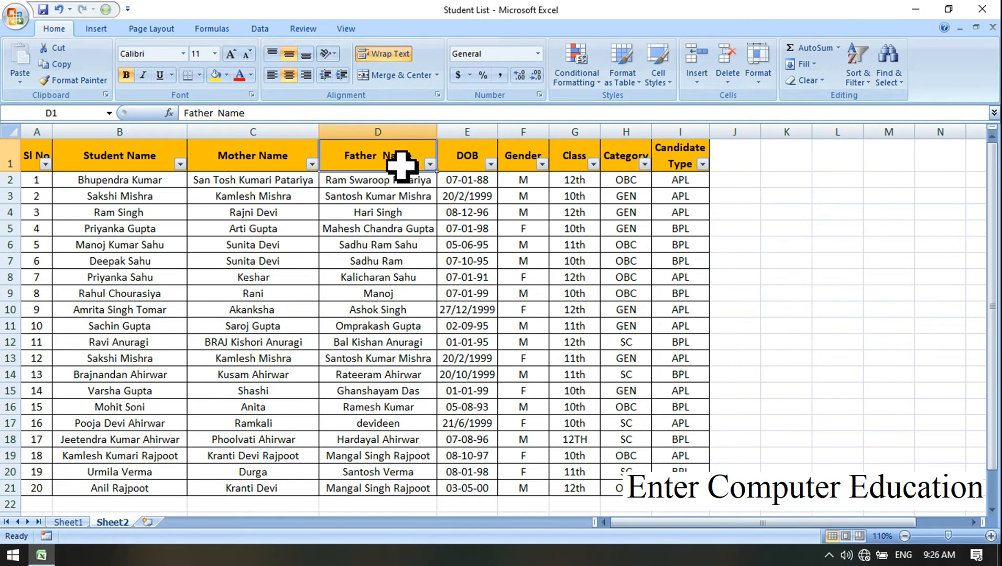
click(505, 243)
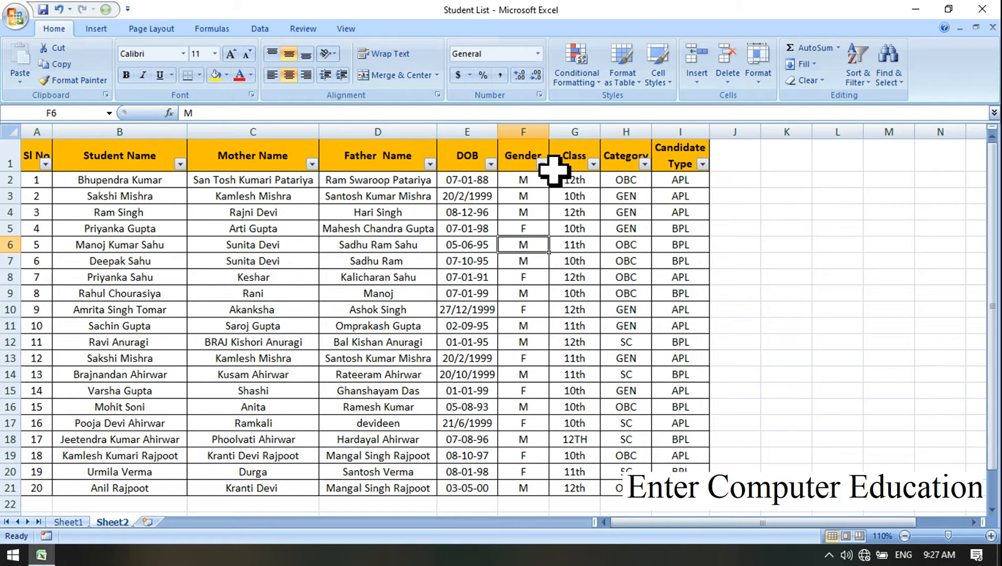
Filter the Class column to 10th only, and extend the filter to include 12th as well
click(594, 164)
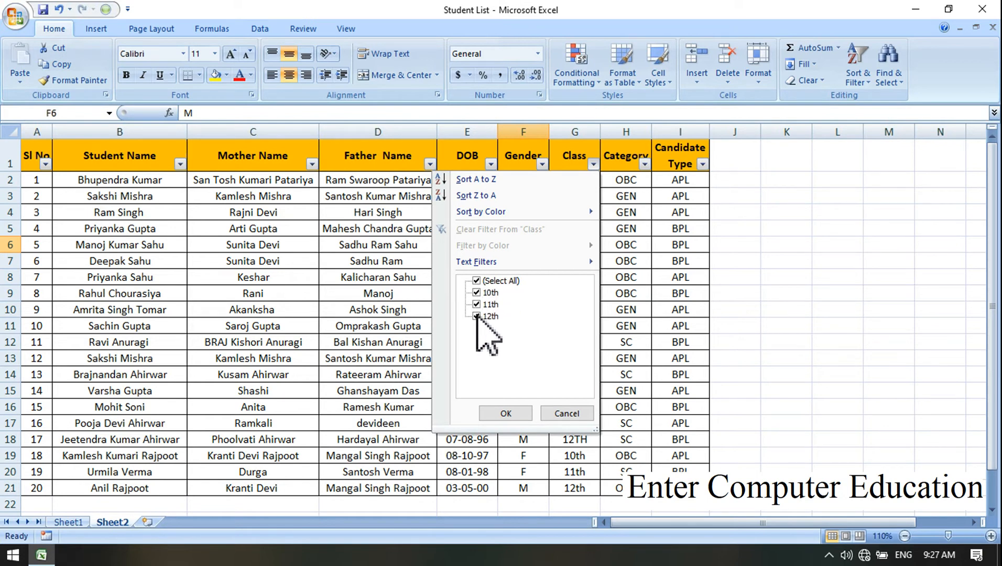
click(476, 281)
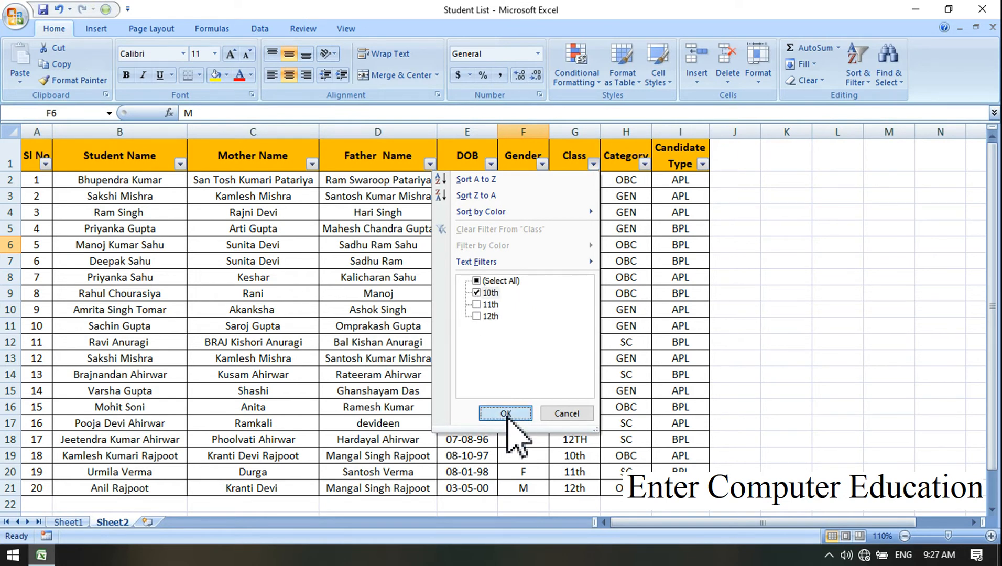
click(506, 413)
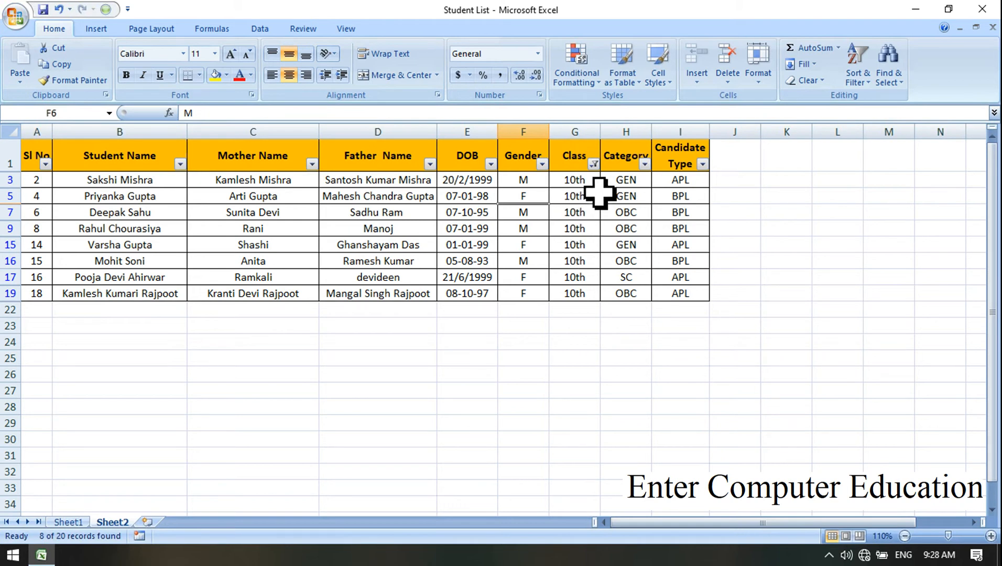
click(594, 164)
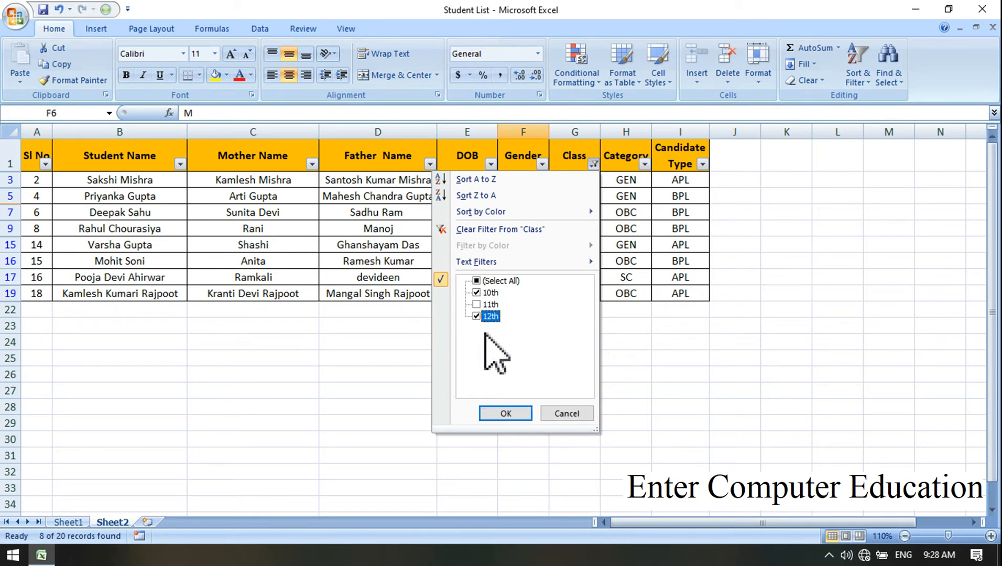
click(505, 414)
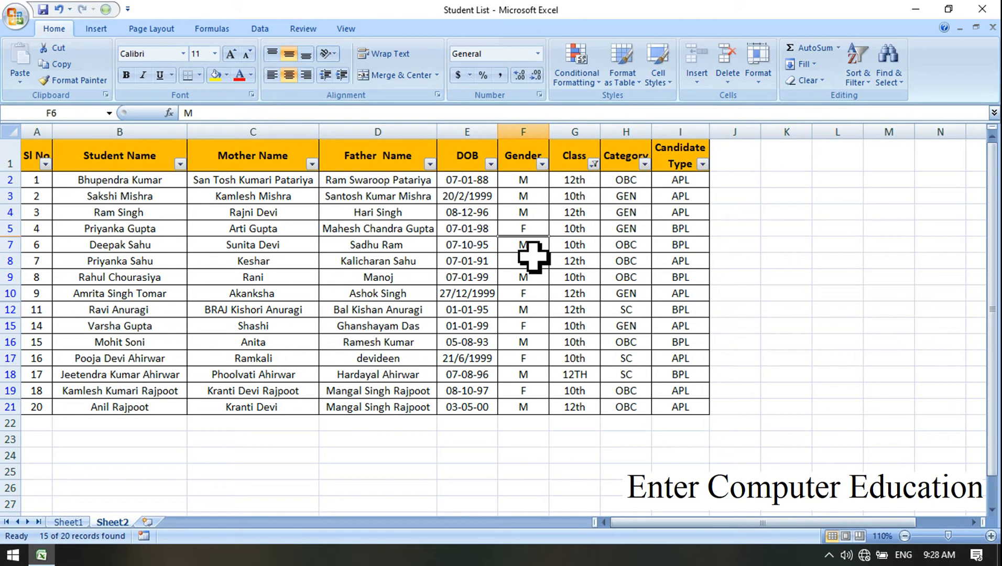
Reset the Class filter to show all classes
click(594, 164)
click(485, 281)
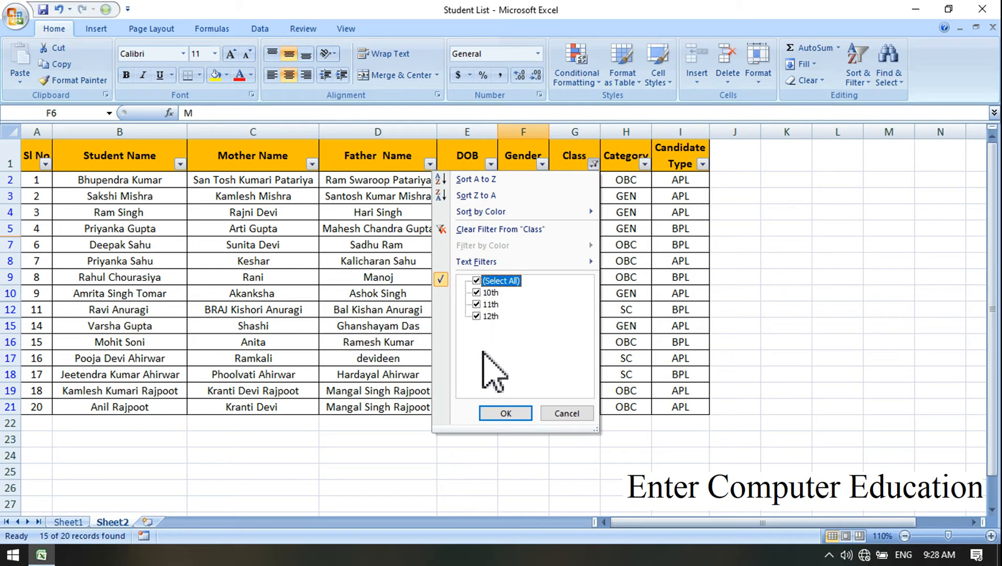
click(508, 414)
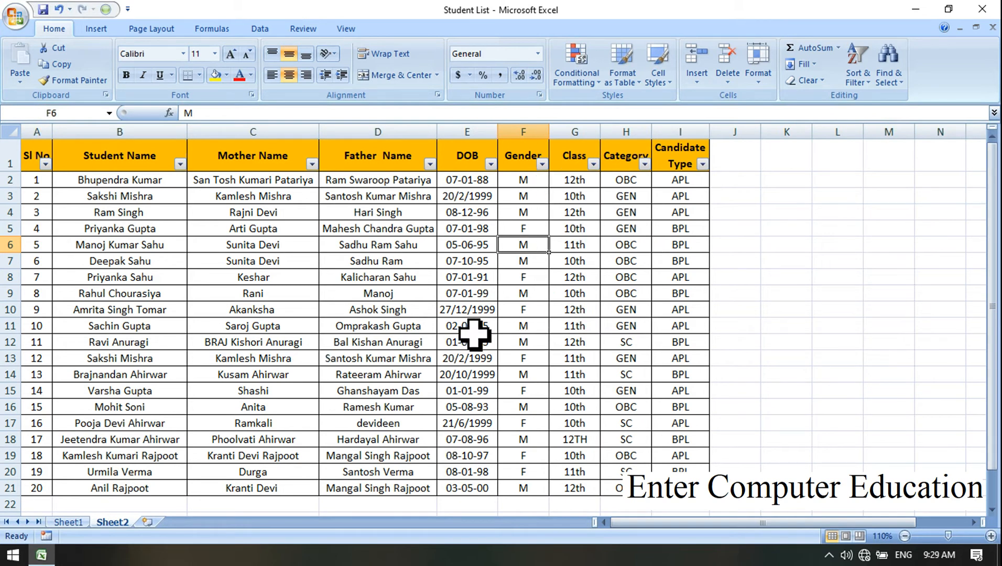
Filter the Gender column to show only F records
click(542, 164)
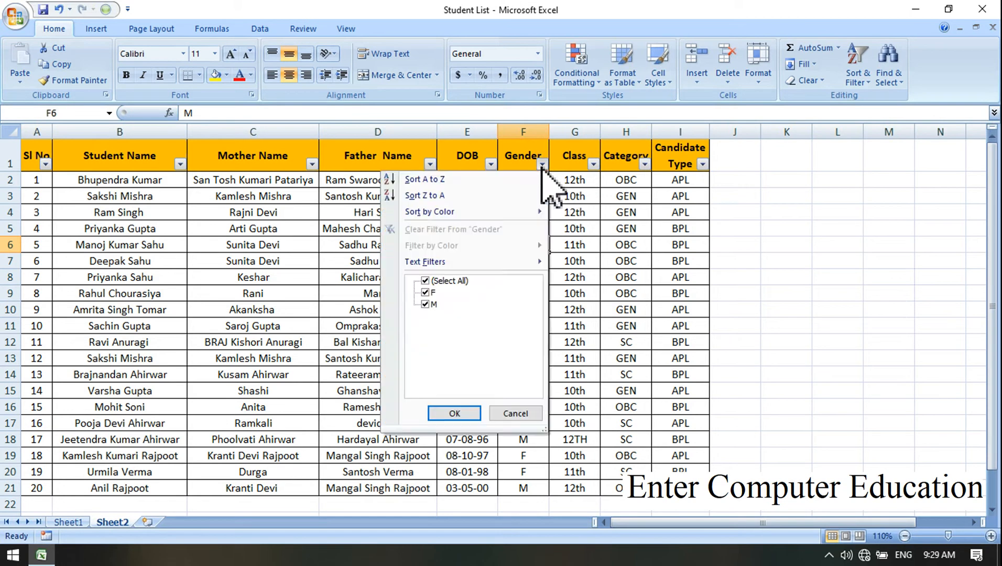
click(541, 296)
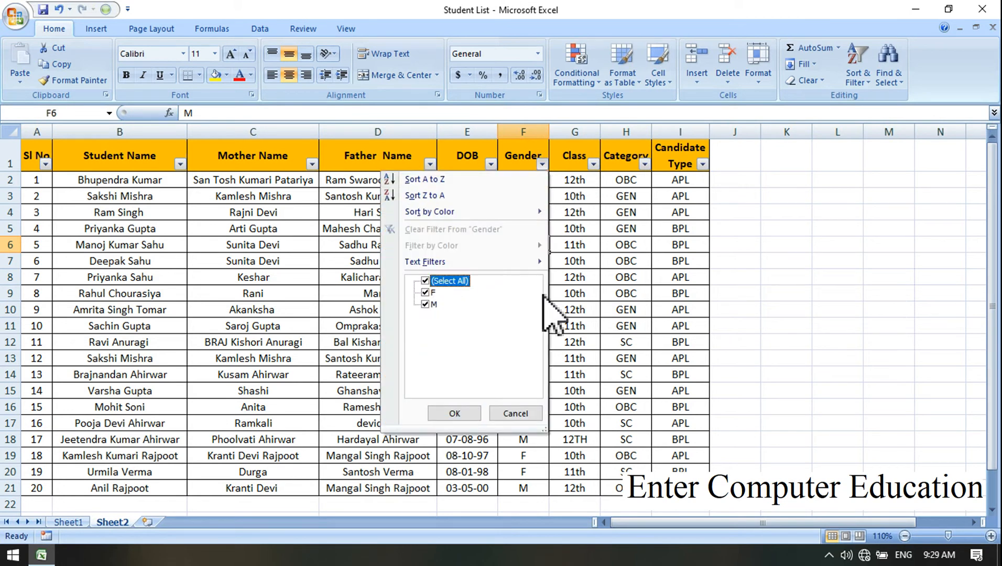
click(577, 301)
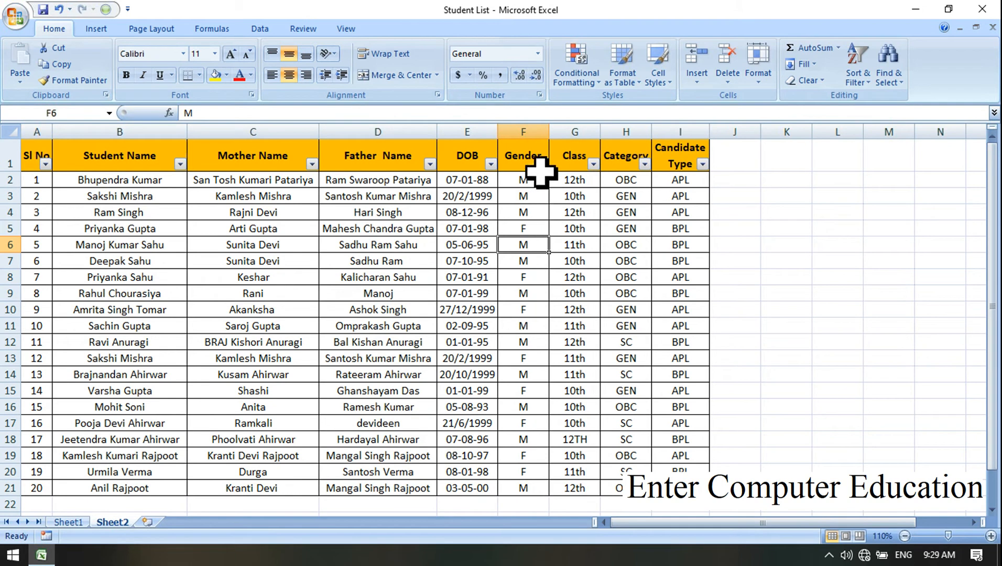
click(542, 165)
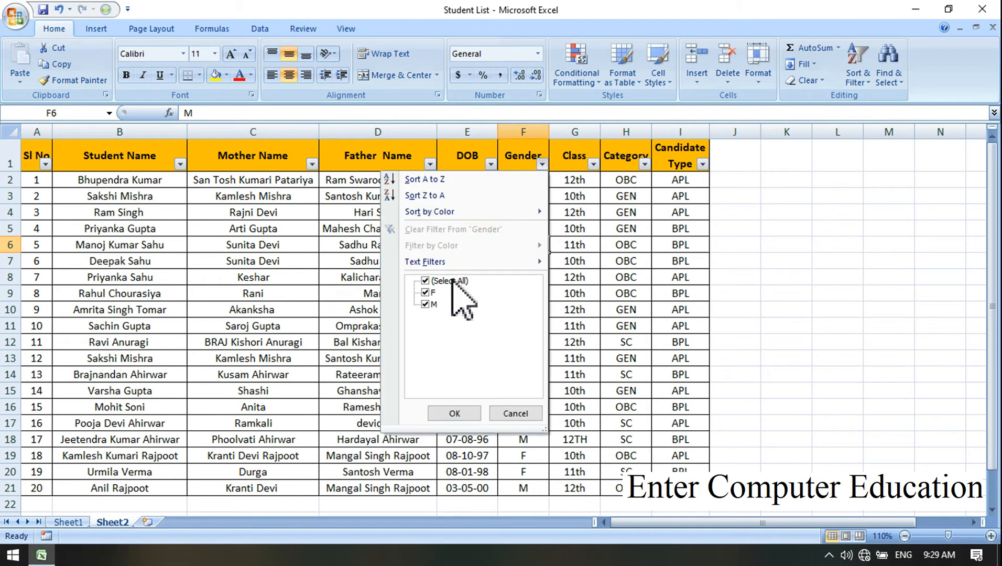
click(426, 282)
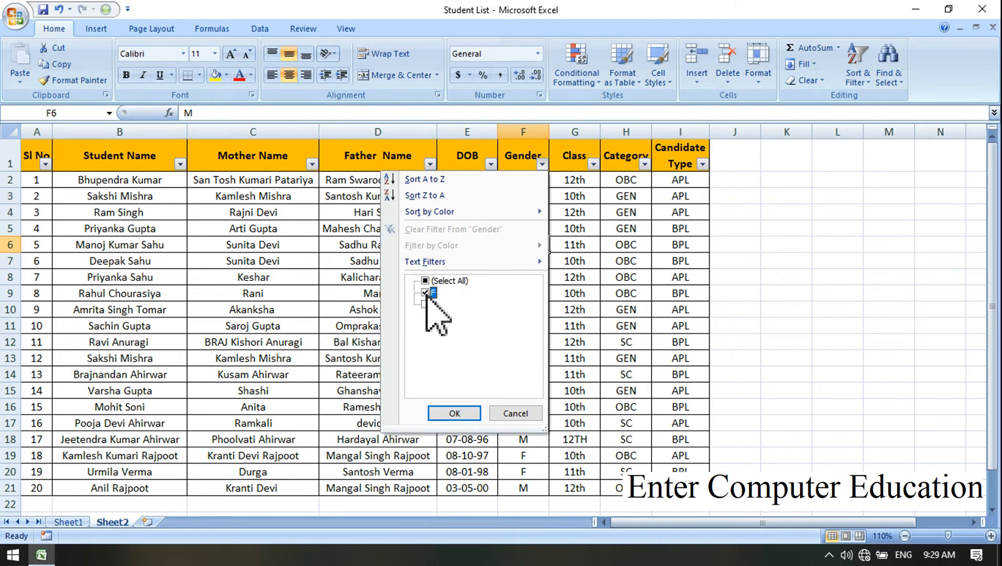
click(454, 413)
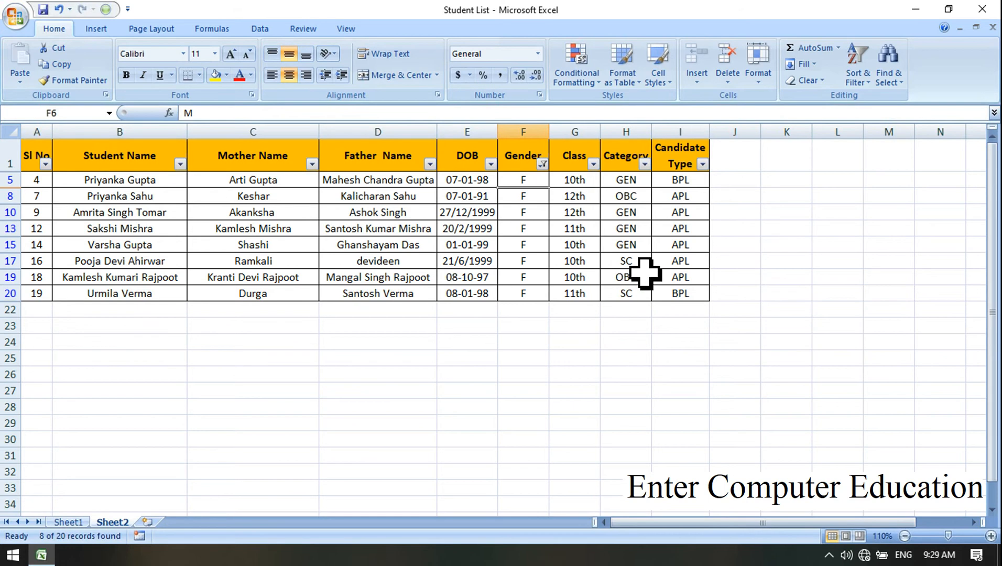
Narrow the filtered list further by showing only SC in the Category column
click(645, 164)
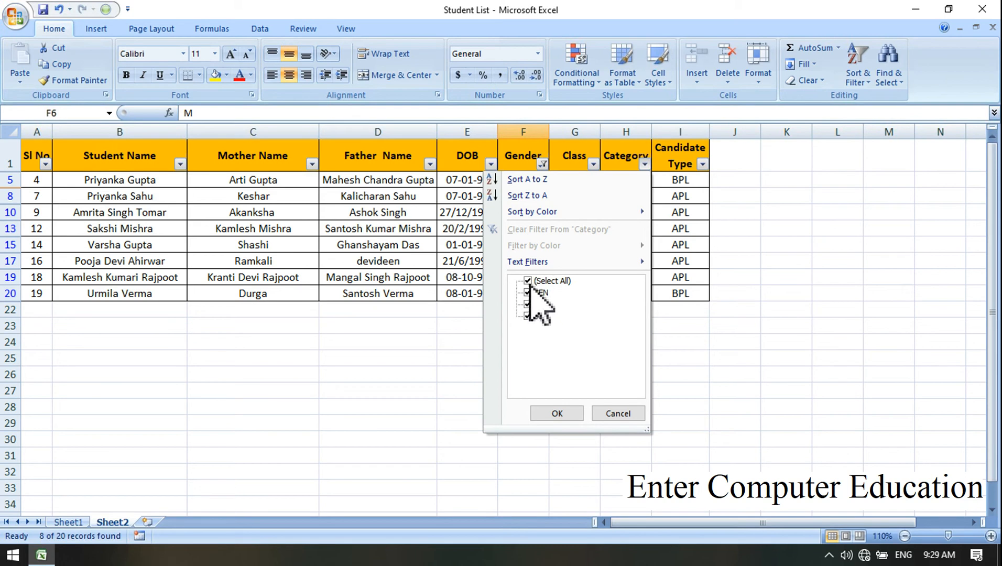
click(529, 282)
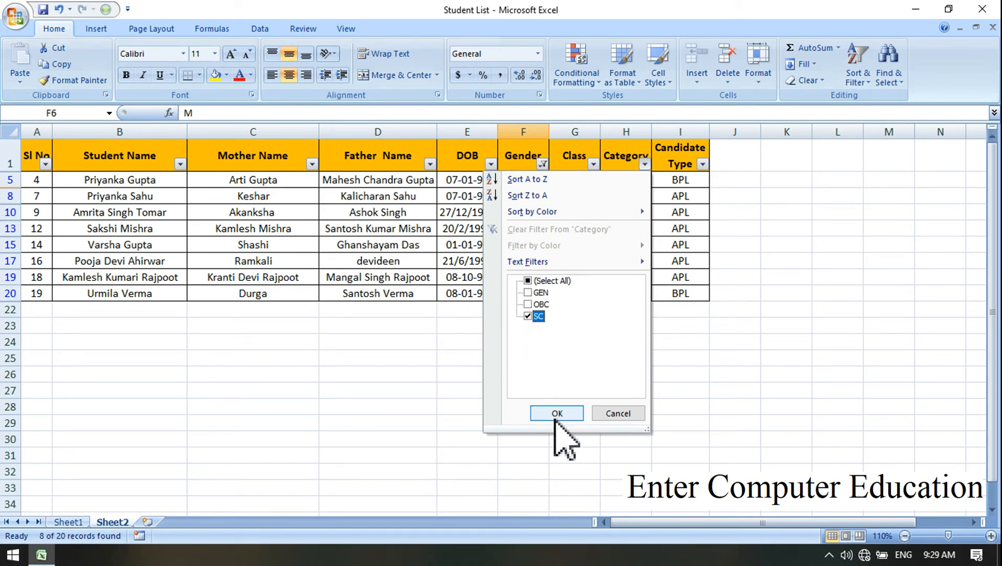
click(557, 413)
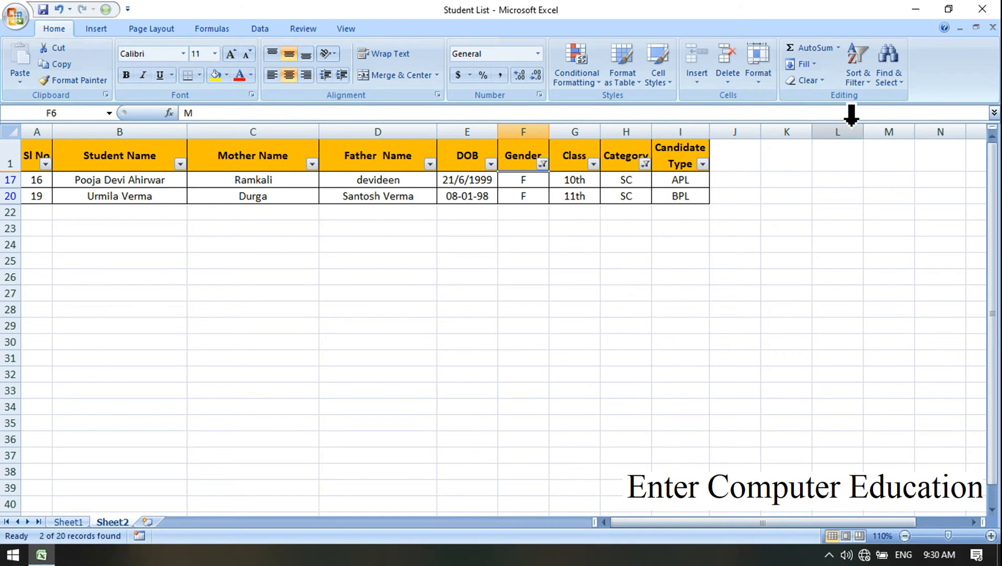
Clear all active column filters in the student table and select the Gender header cell
click(861, 80)
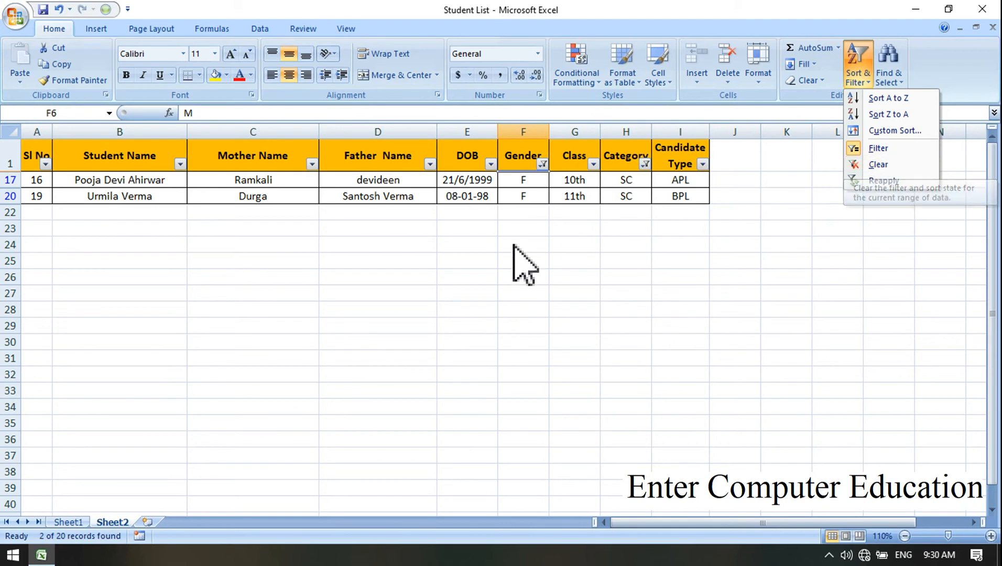
click(877, 166)
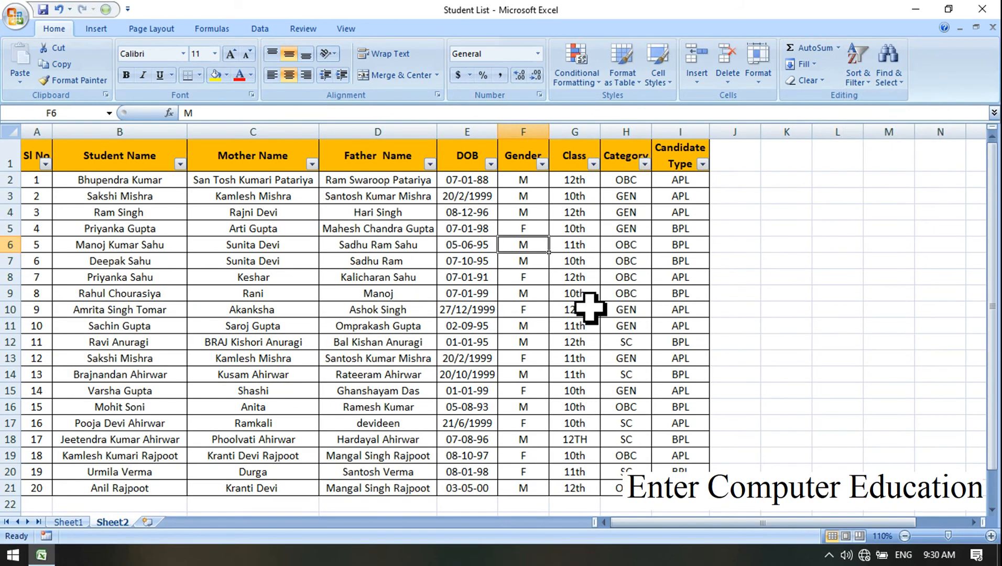
click(527, 166)
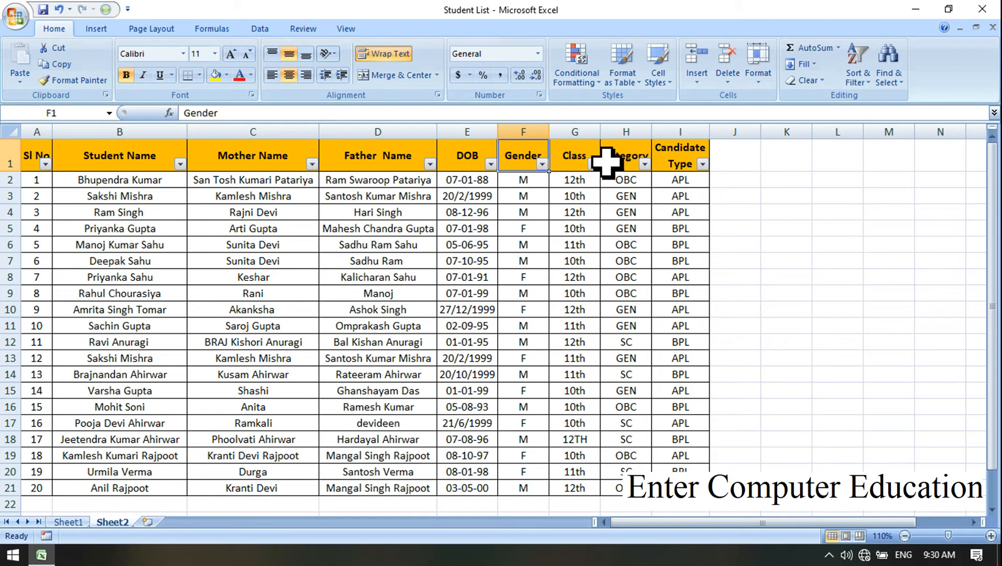
Turn off the header filters and filter the student table by the value of a BPL cell in the Candidate Type column
click(860, 78)
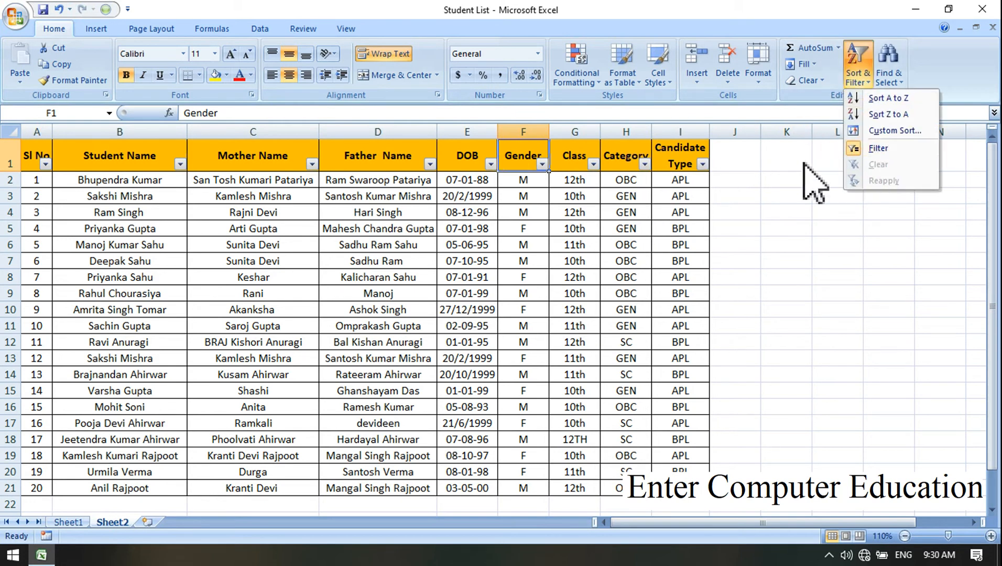
click(913, 153)
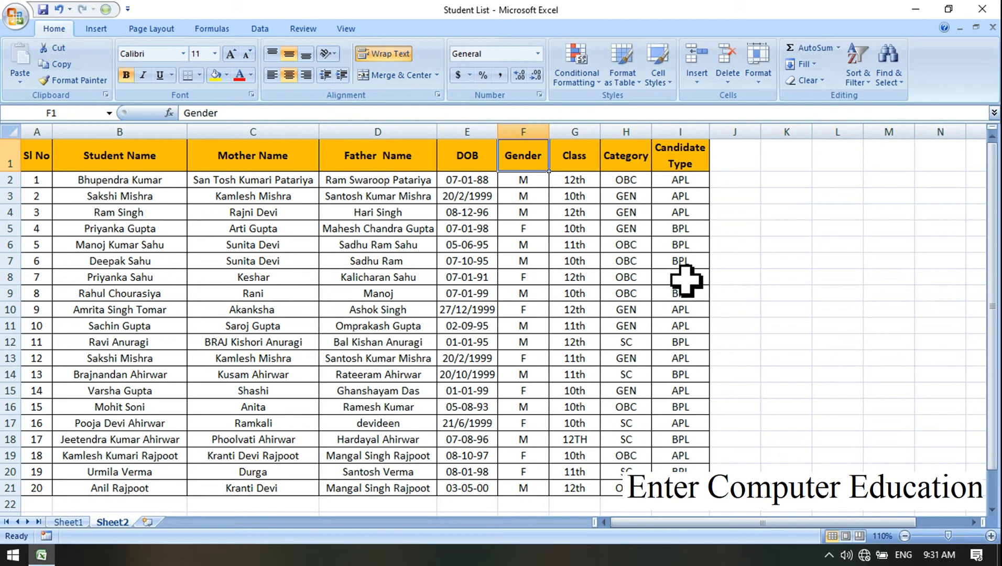
click(681, 248)
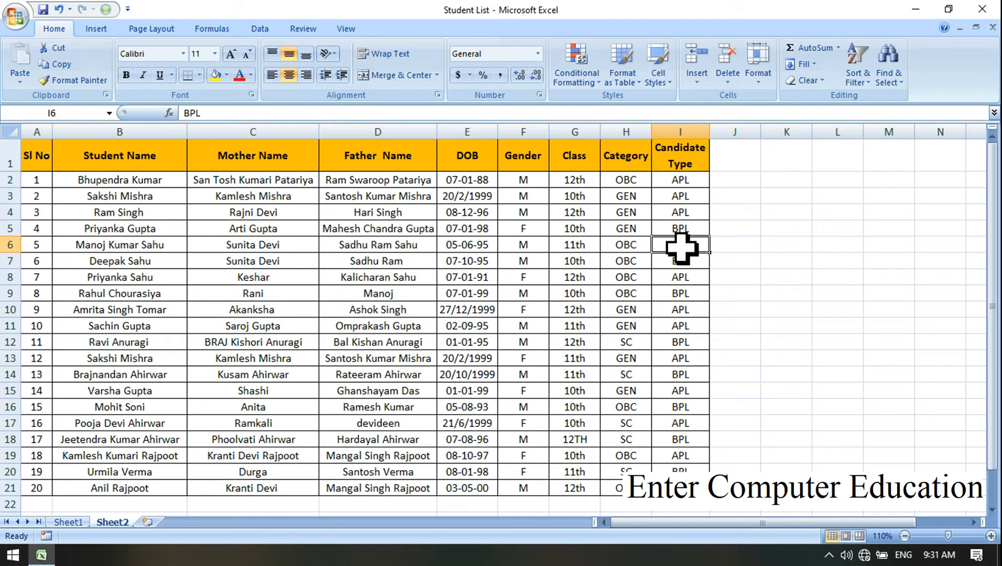
right_click(684, 252)
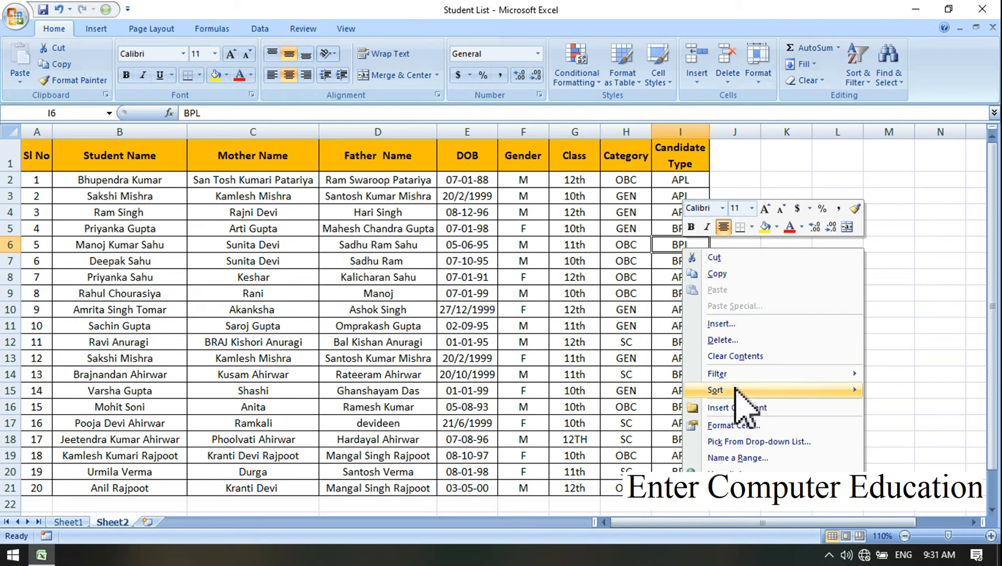
mouse_move(733, 378)
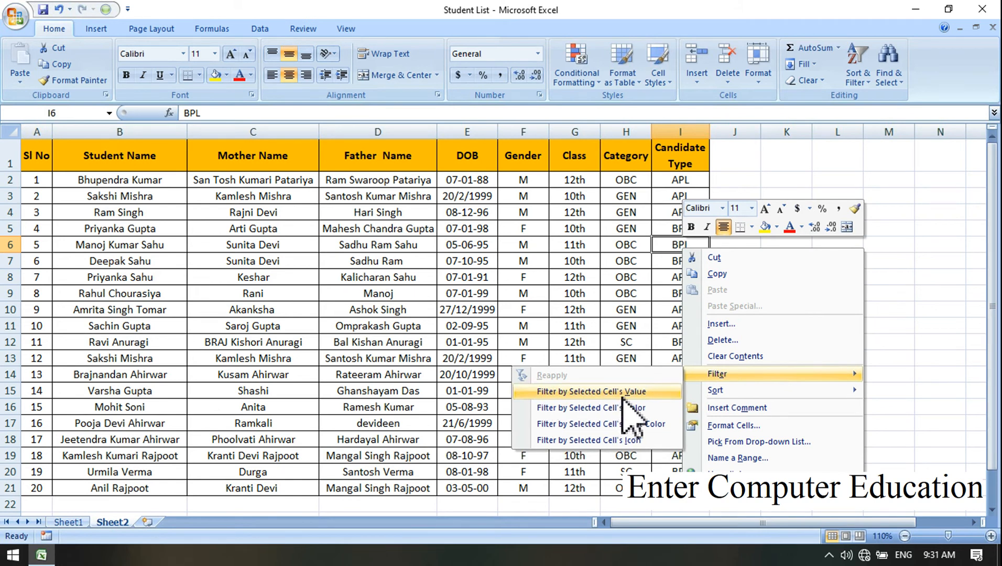
click(623, 397)
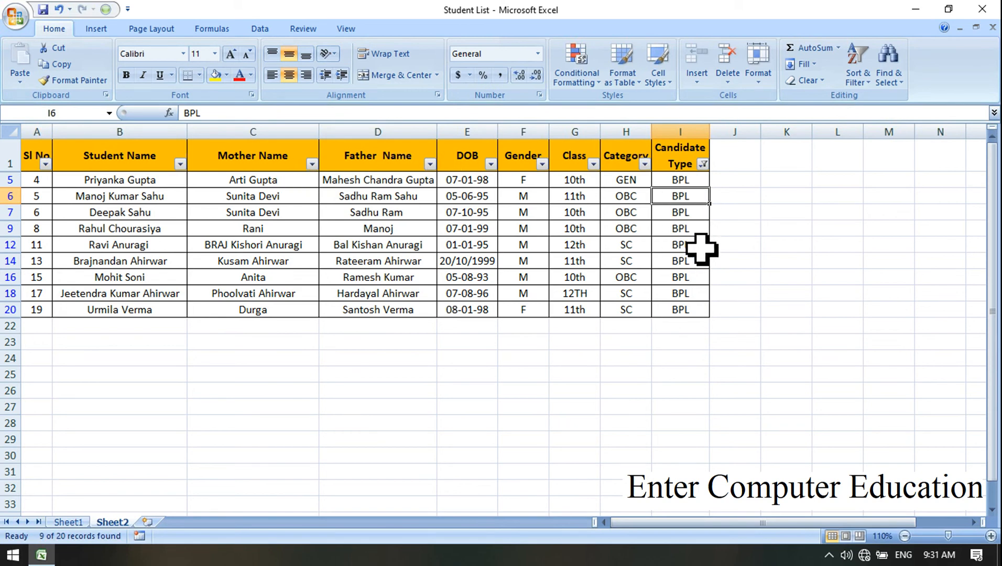
Clear the BPL filter and filter the table by the value of an OBC cell in the Category column
click(859, 79)
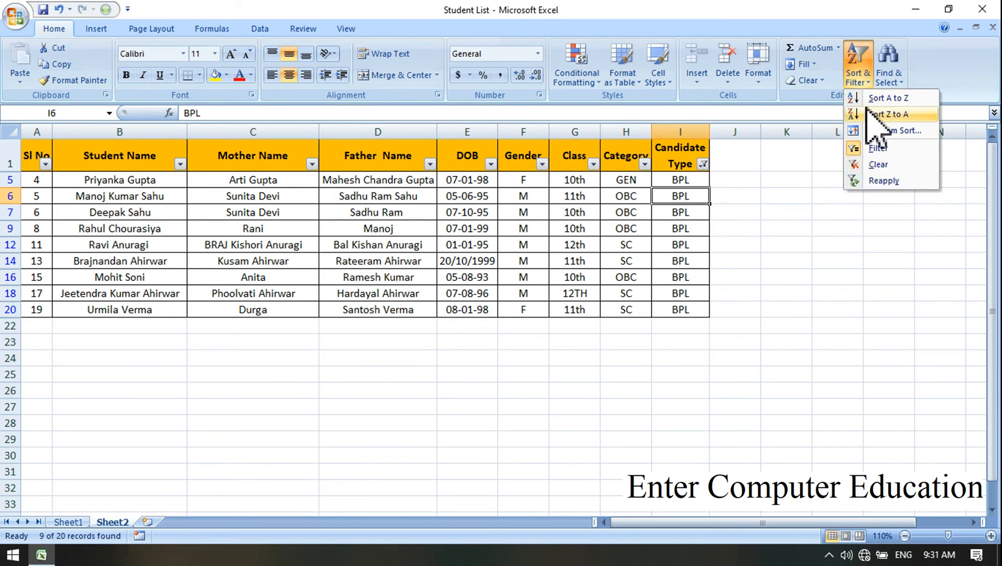
click(881, 167)
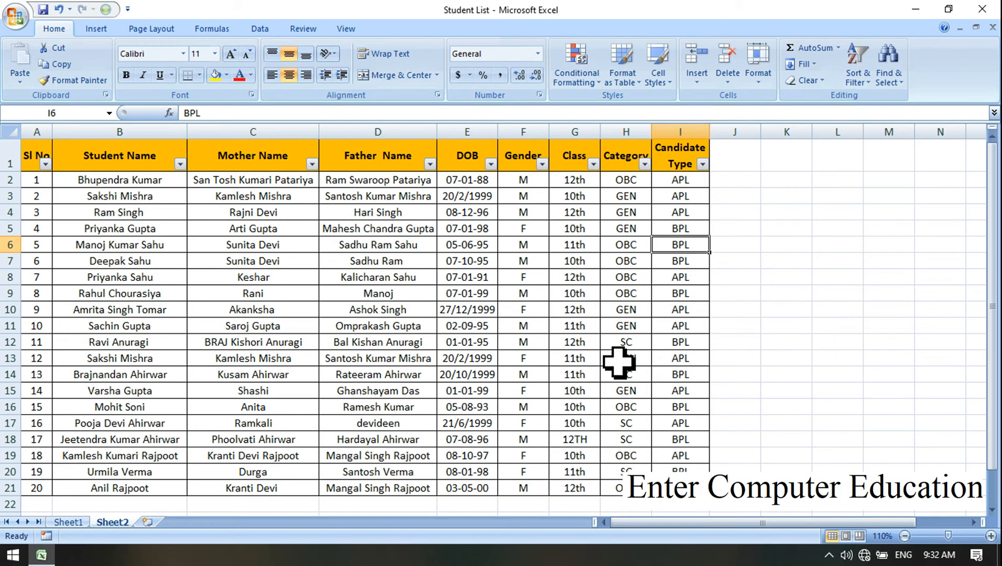
click(629, 184)
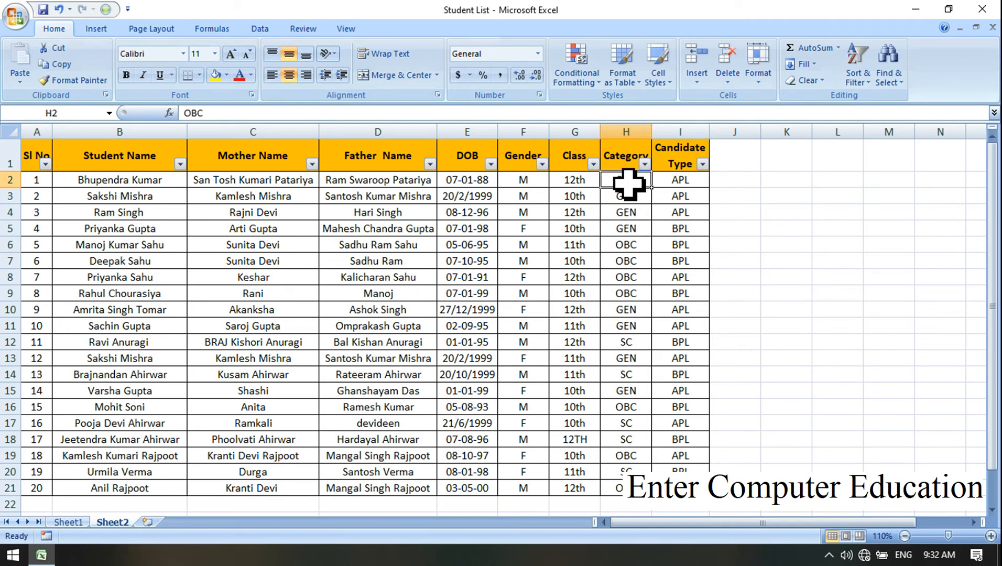
right_click(629, 183)
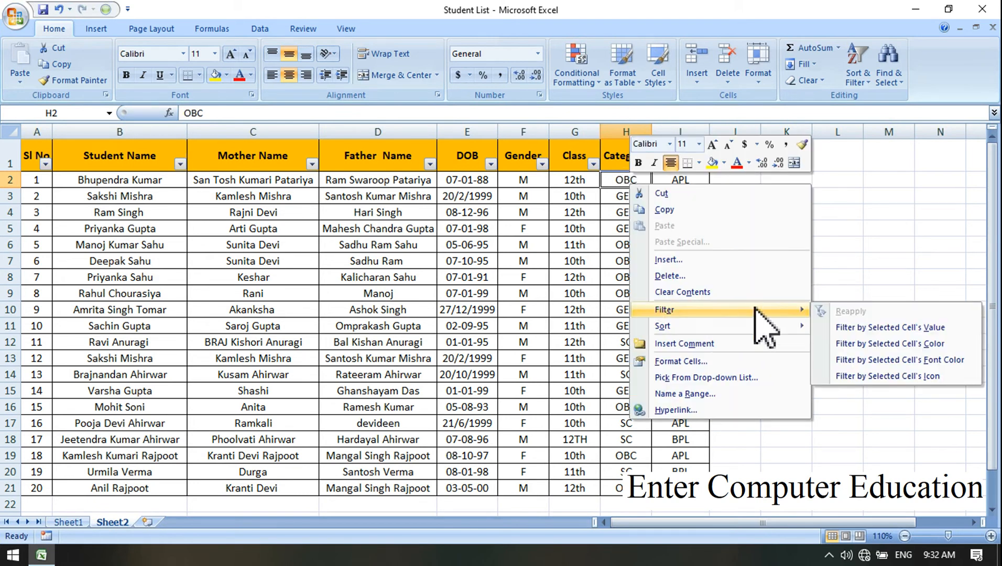
click(921, 328)
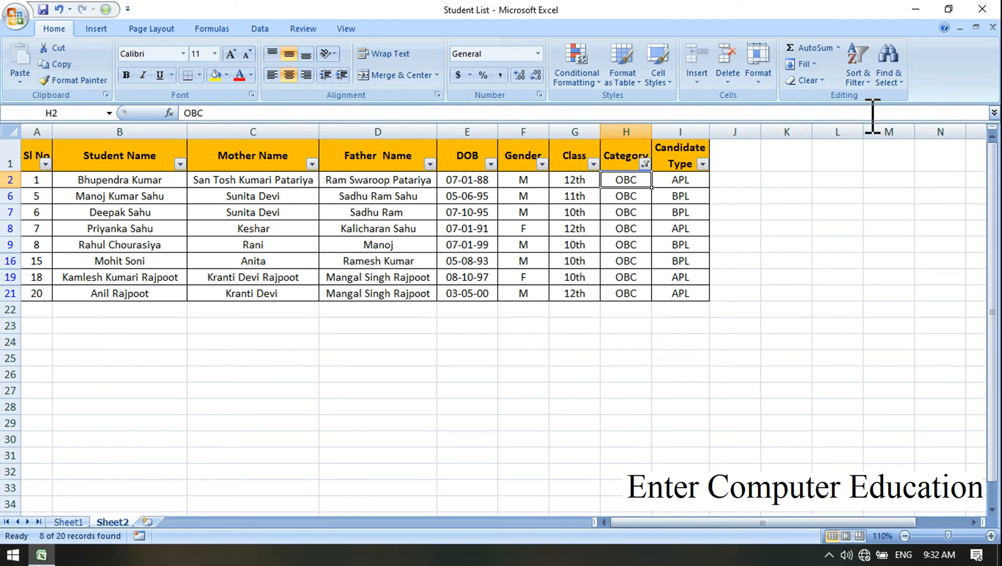
Clear the OBC filter so the whole student list is shown
click(864, 73)
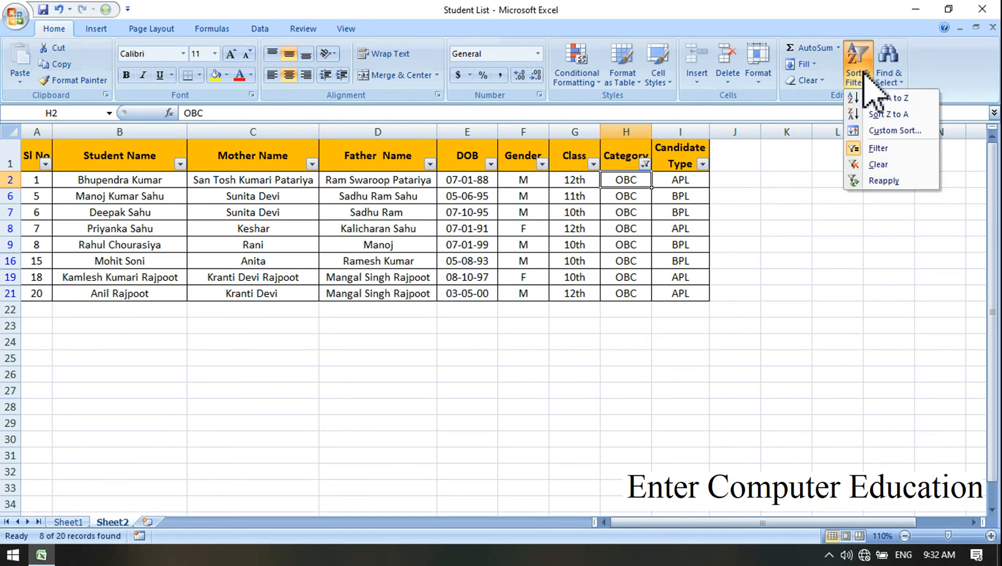
click(879, 165)
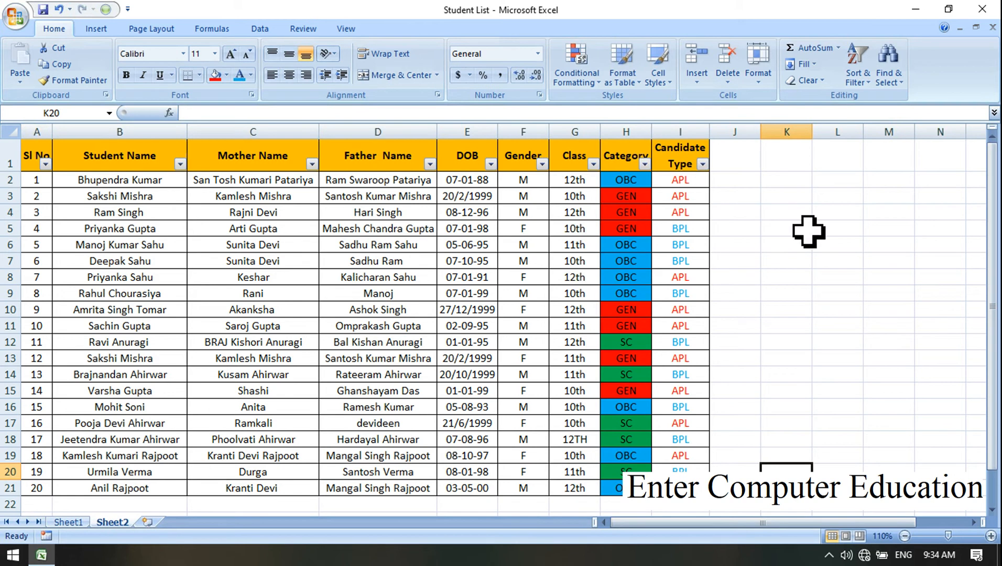
Examine the cell fill colours in the Category column and the font colours in the Candidate Type column
click(809, 233)
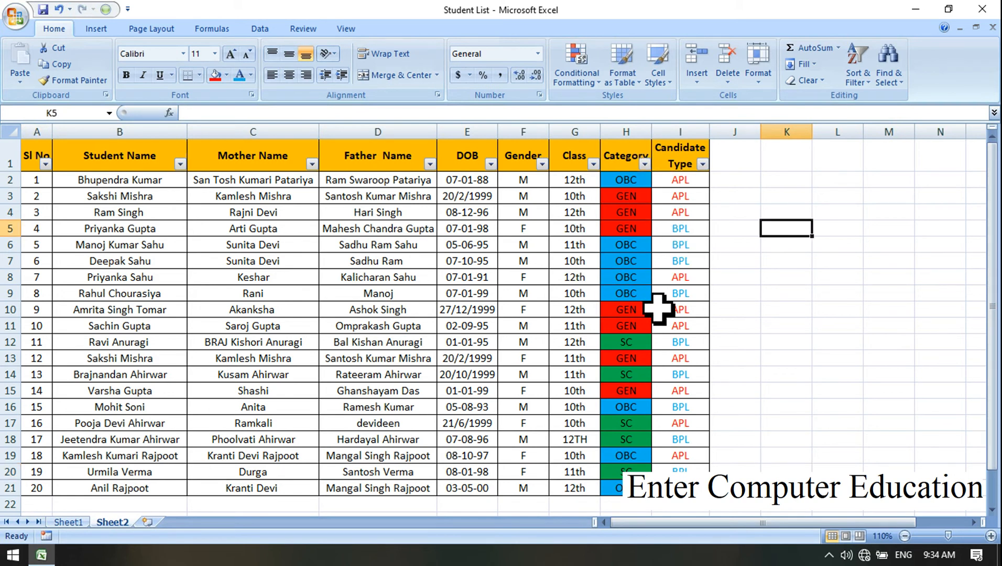
click(680, 262)
drag(690, 196, 697, 343)
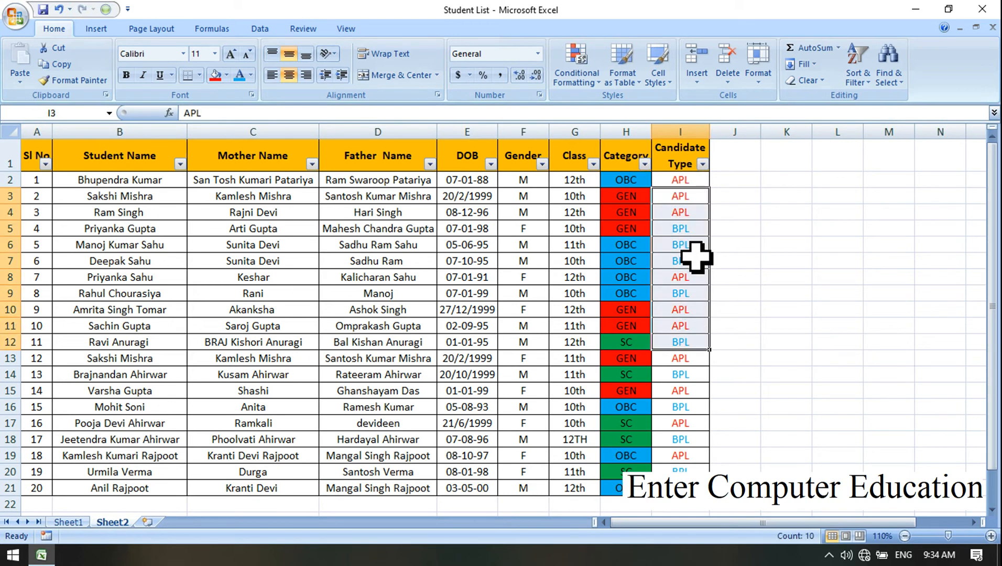
drag(629, 185, 622, 356)
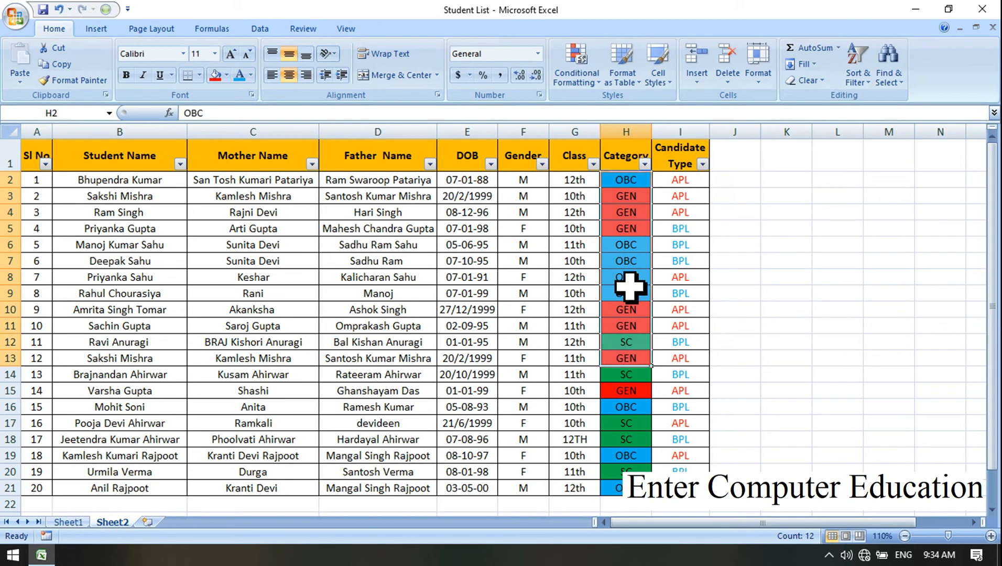
click(628, 262)
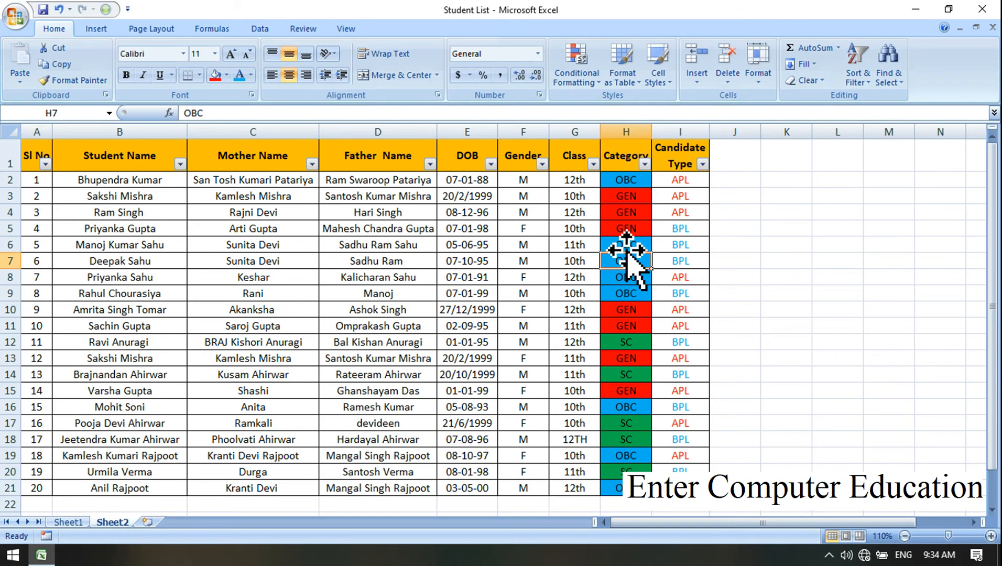
click(633, 198)
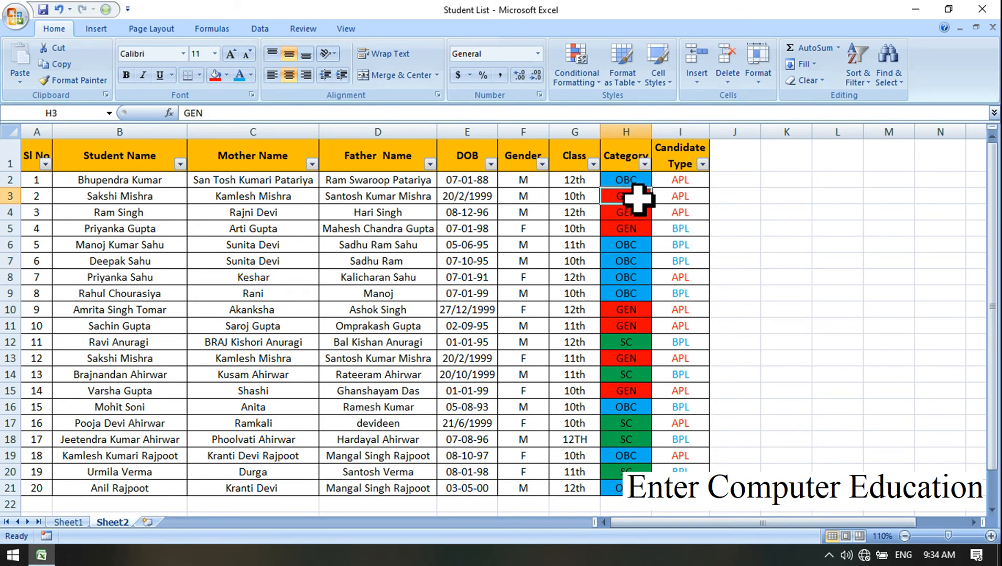
drag(685, 178, 682, 422)
click(682, 285)
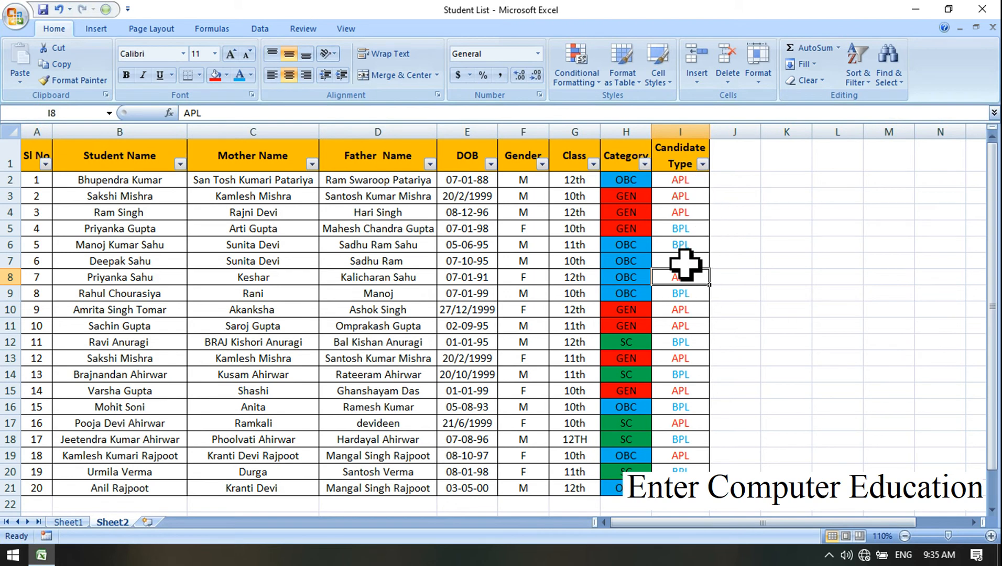
Filter the Candidate Type column by the red font colour of a selected APL cell
click(687, 327)
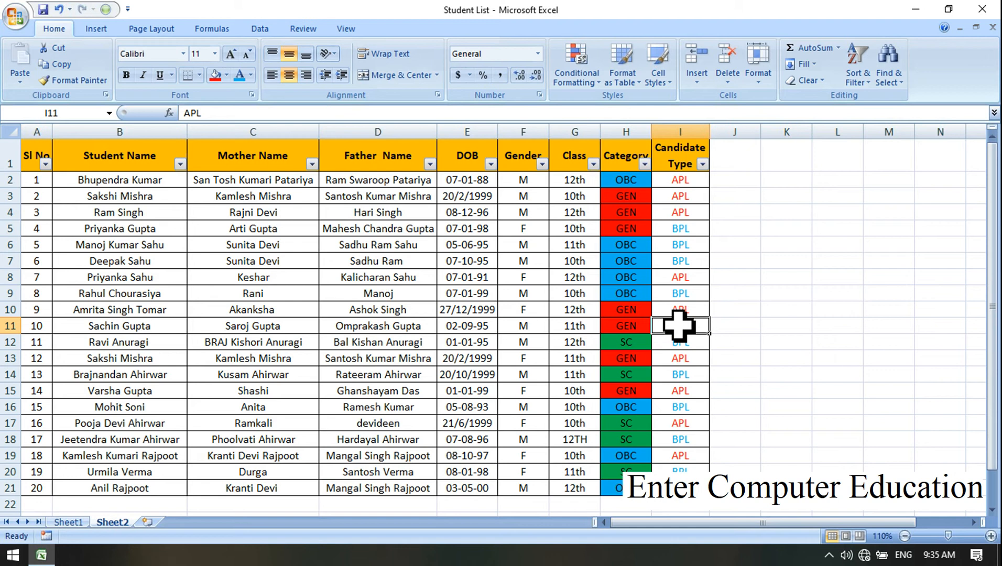
right_click(678, 325)
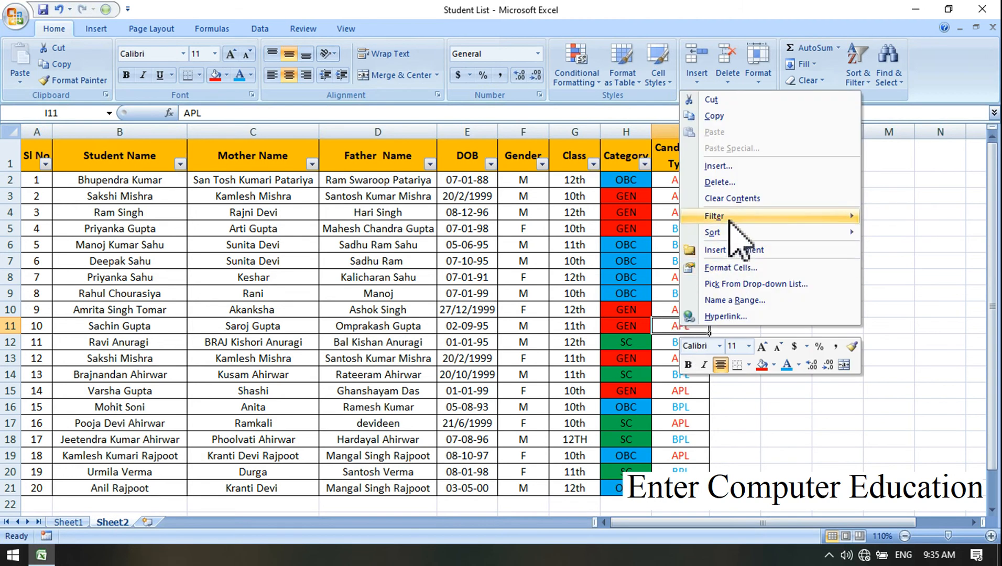
mouse_move(730, 222)
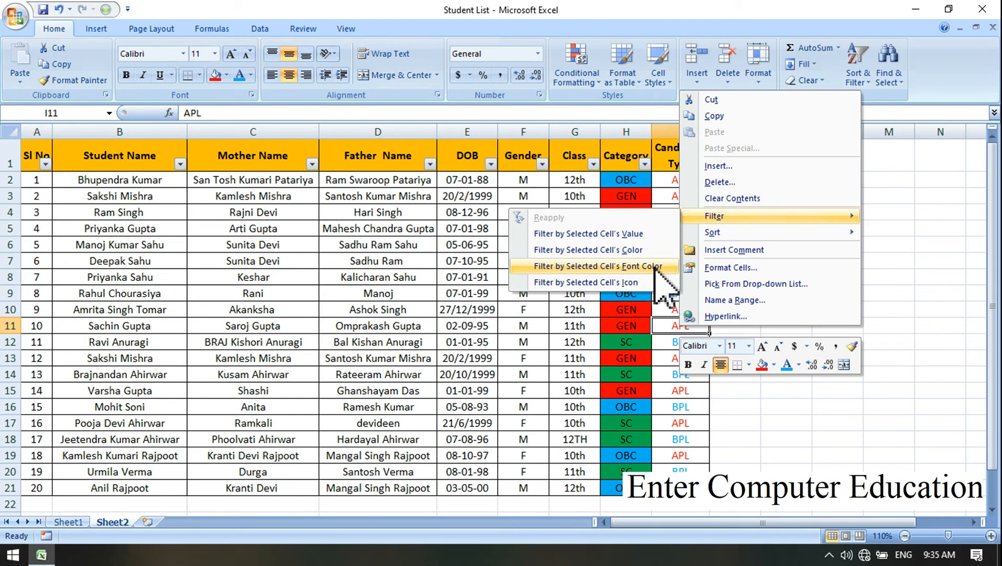
click(556, 266)
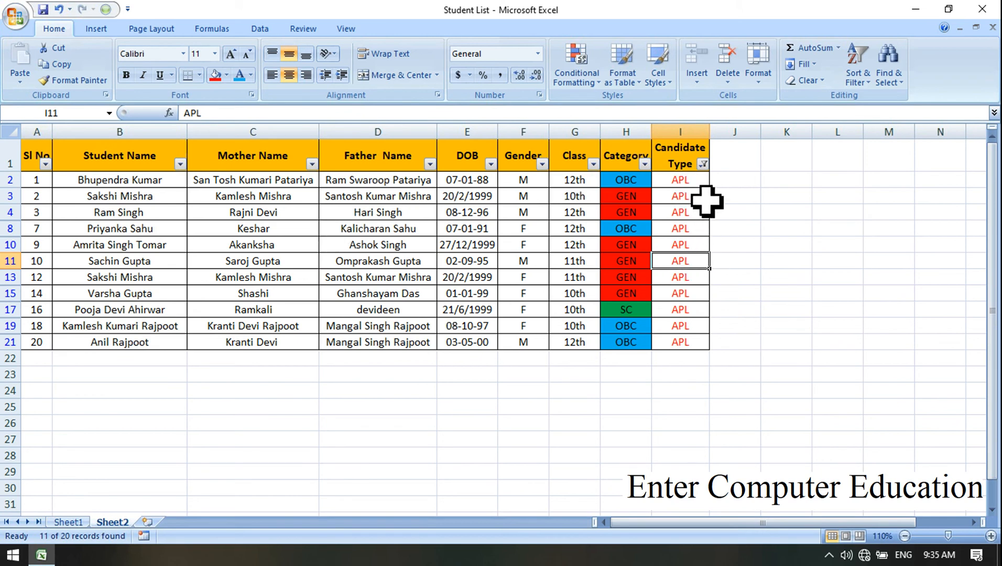
Reset the Candidate Type filter by selecting all of its values
click(703, 164)
click(619, 282)
click(619, 281)
click(613, 413)
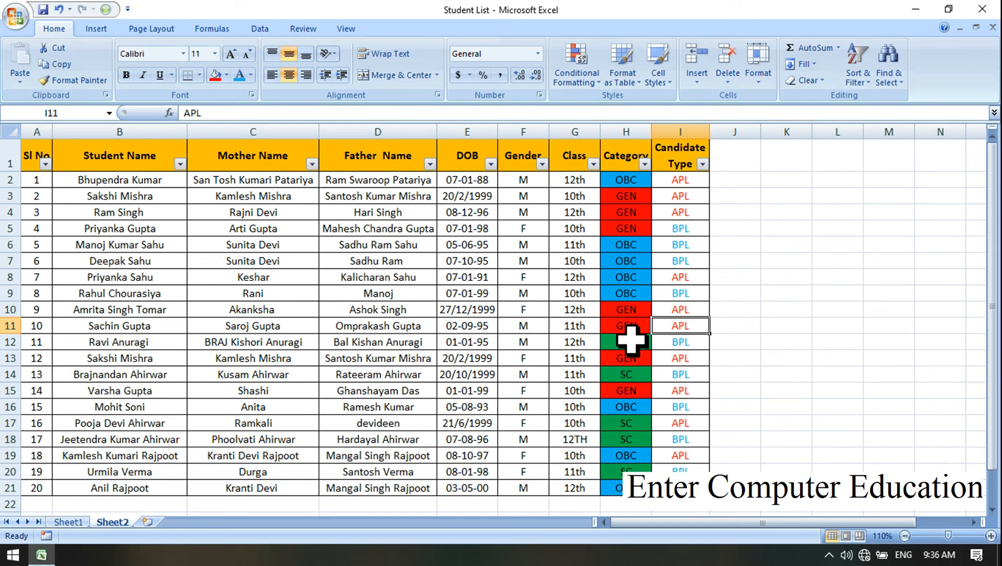
Filter the Category column by the blue fill colour of a selected OBC cell
click(633, 249)
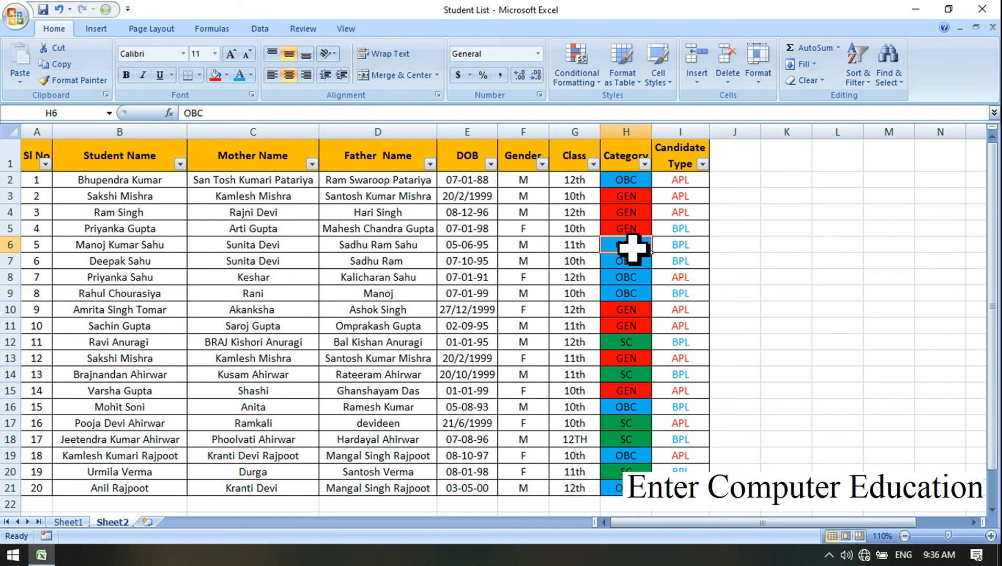
right_click(634, 250)
mouse_move(737, 375)
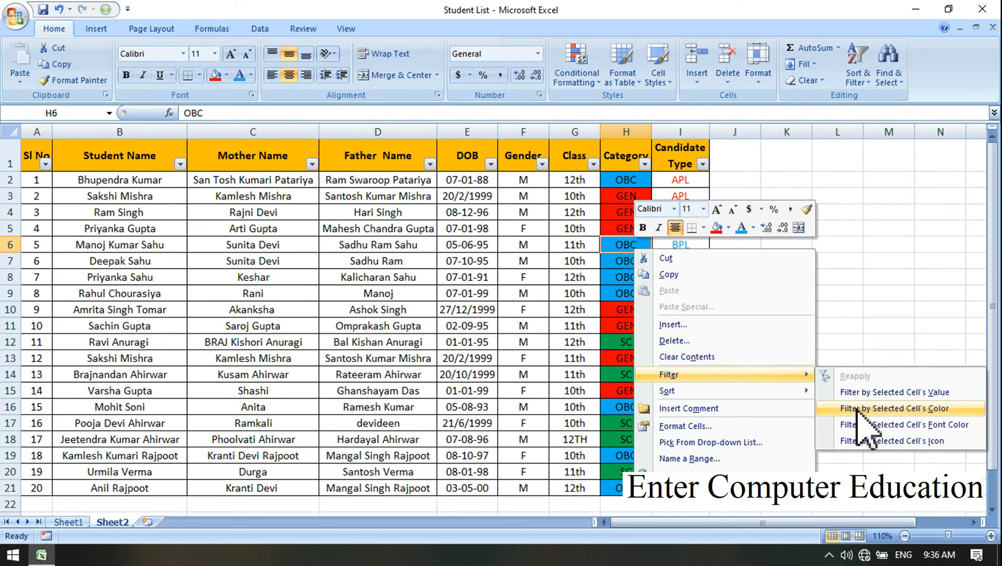
mouse_move(811, 377)
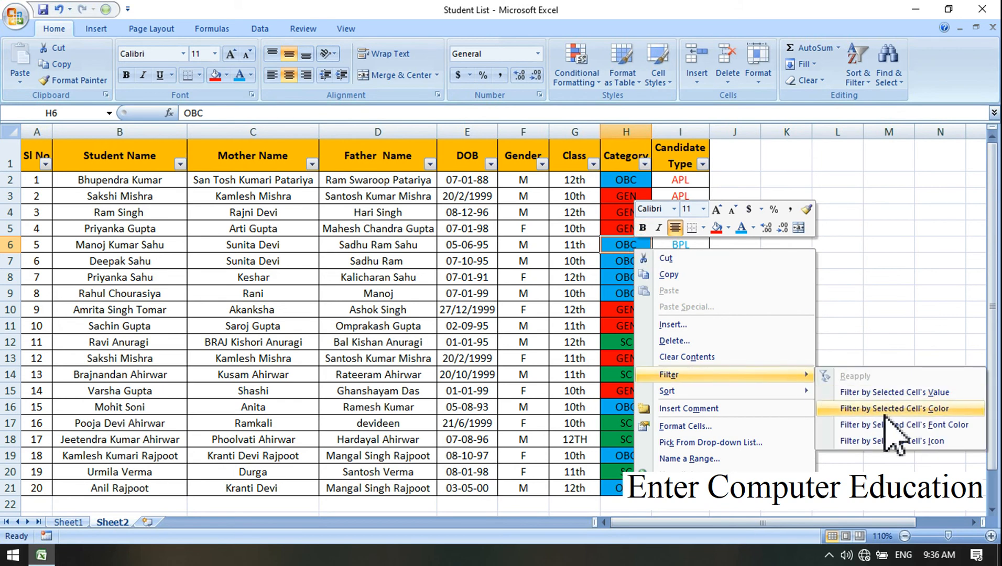
click(886, 410)
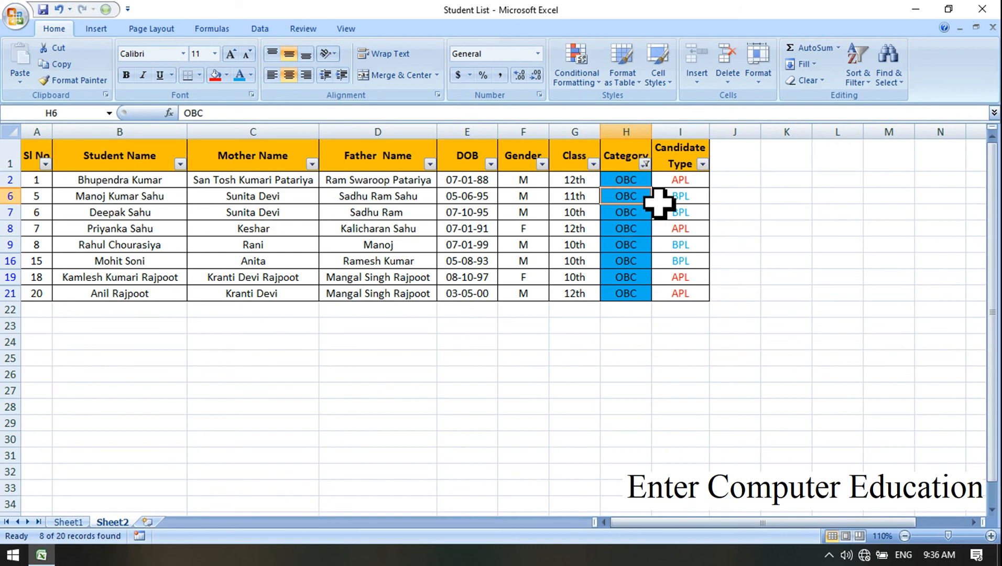
Clear the blue colour filter from the Category column and filter that column by the red cell colour
click(645, 165)
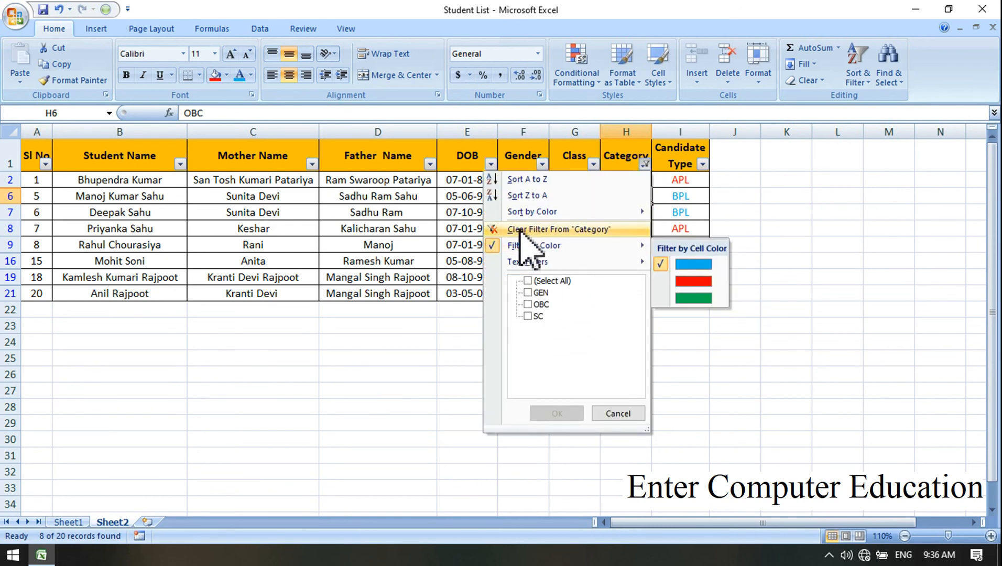
click(594, 230)
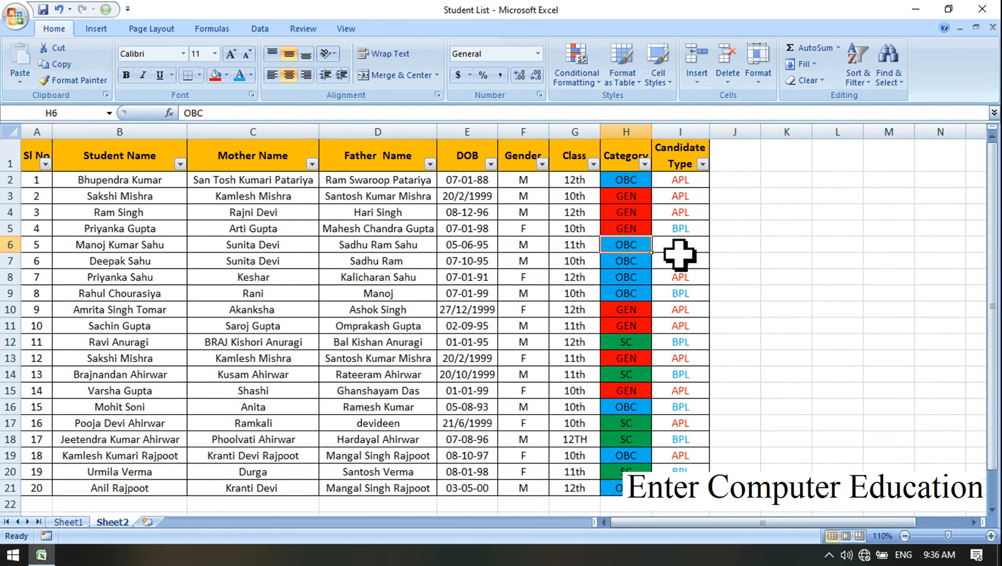
click(644, 164)
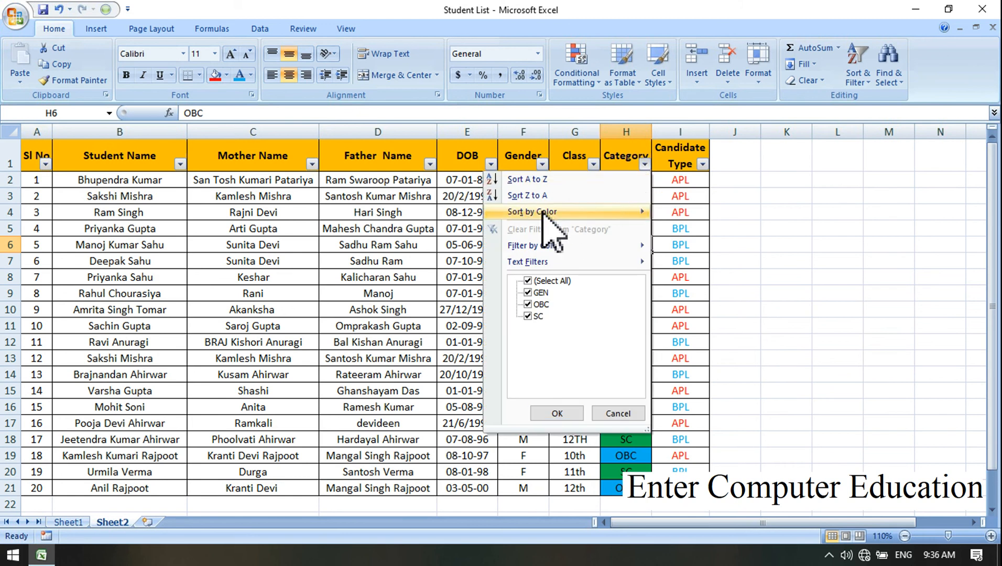
mouse_move(502, 250)
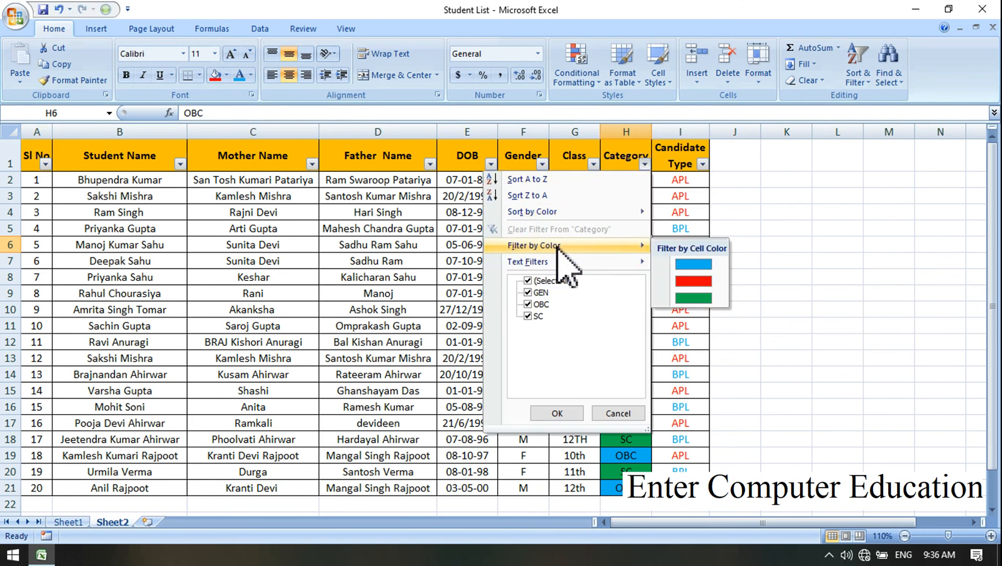
click(694, 281)
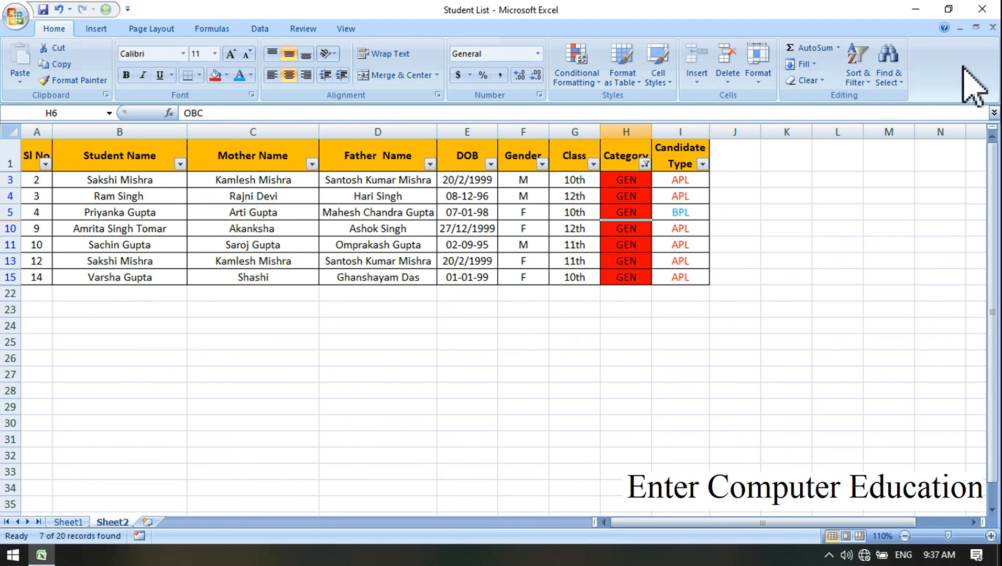
Clear the red cell colour filter from the student table
click(856, 79)
click(878, 165)
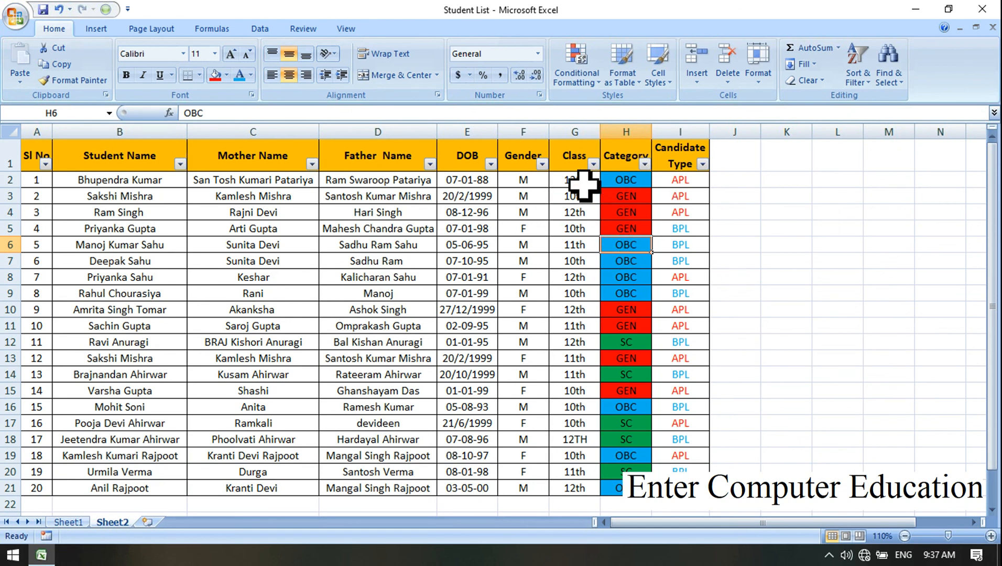
Filter the Class column to show only the 10th class students
click(593, 163)
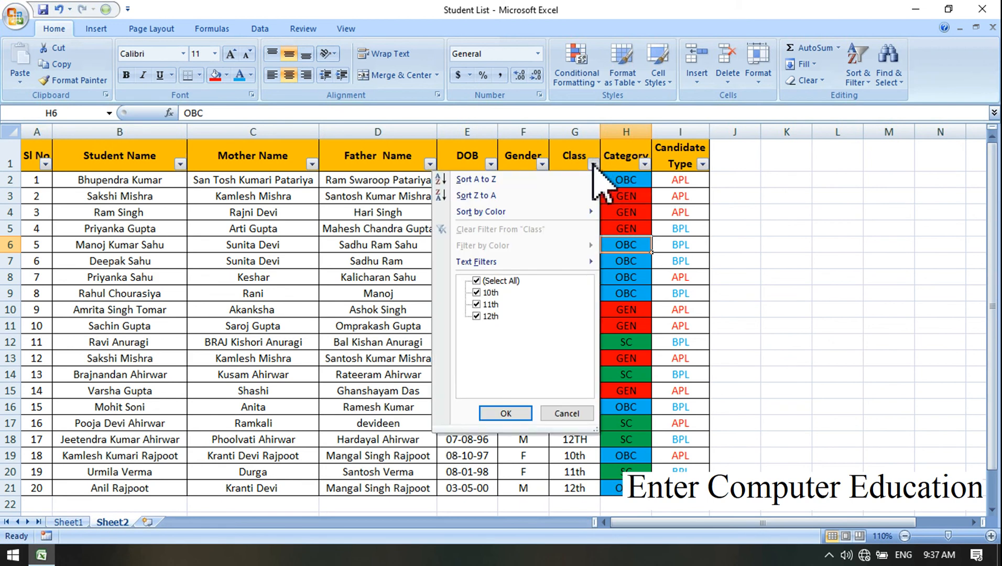
click(488, 283)
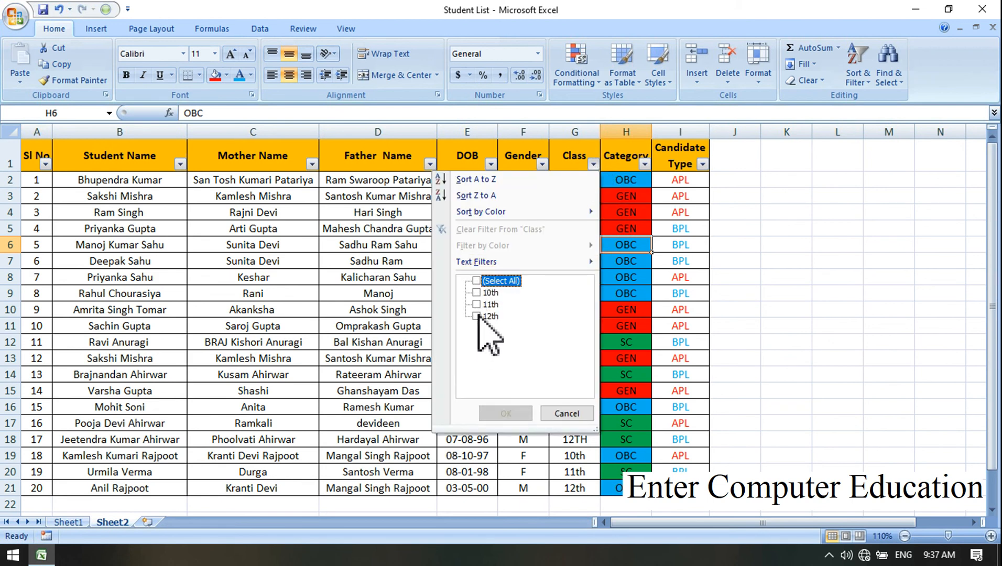
click(487, 294)
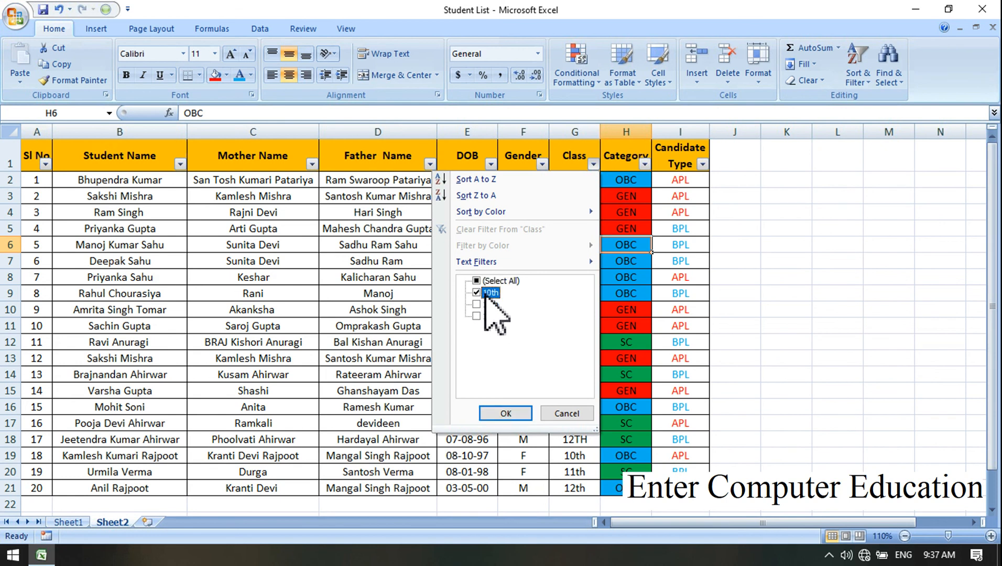
click(506, 413)
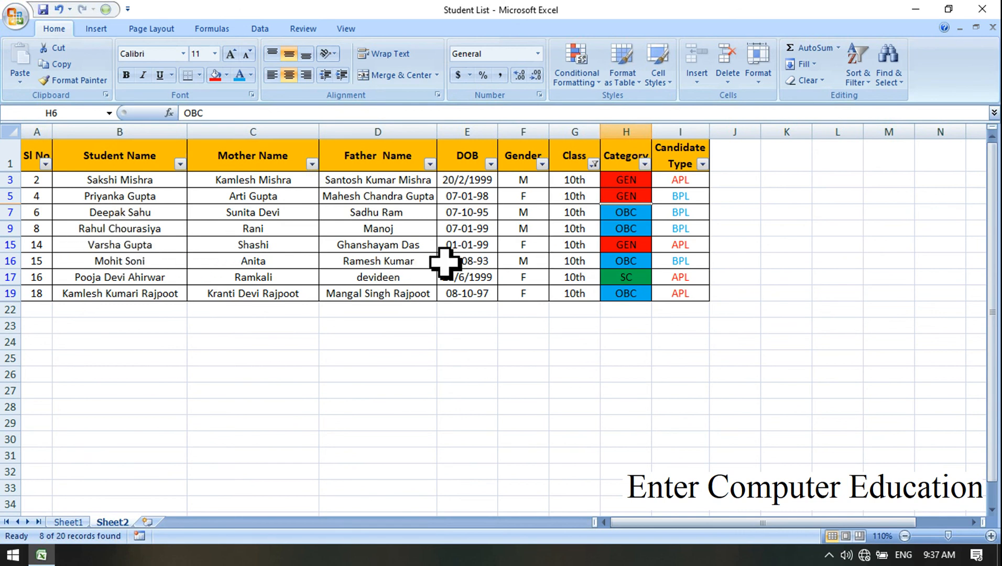
Change the class in cell G7 of the filtered list to 11th
drag(148, 213, 515, 216)
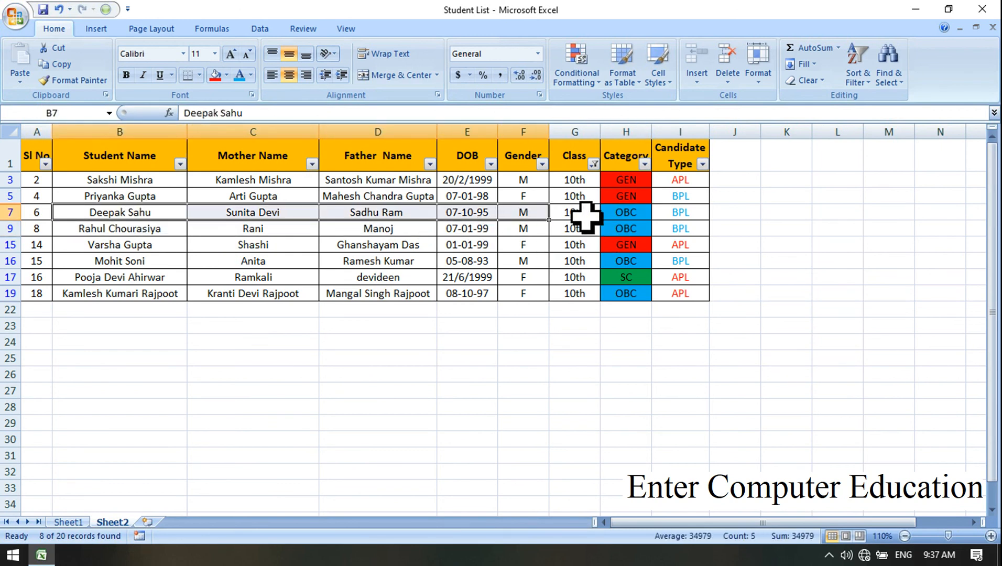
click(575, 212)
double_click(582, 214)
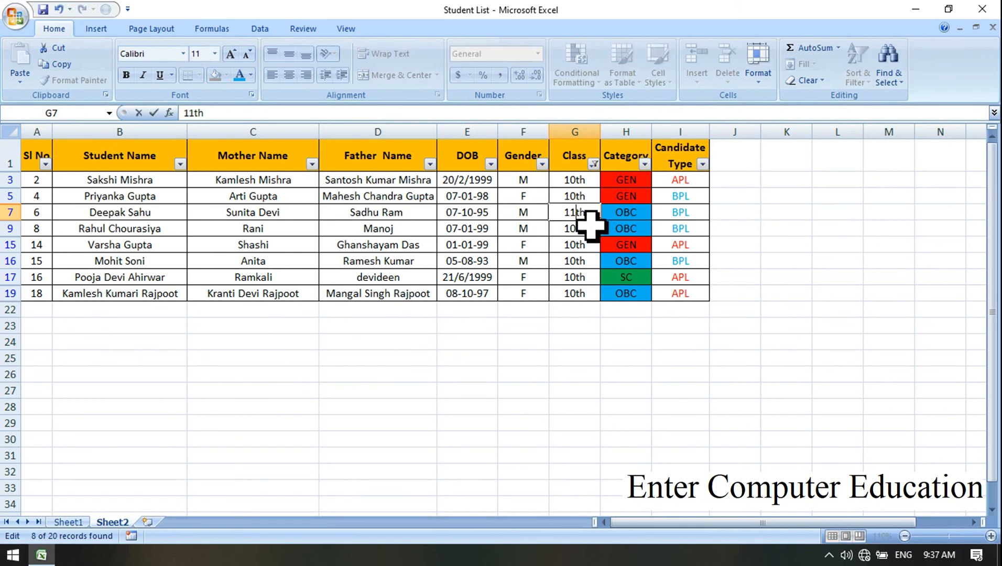
key(Return)
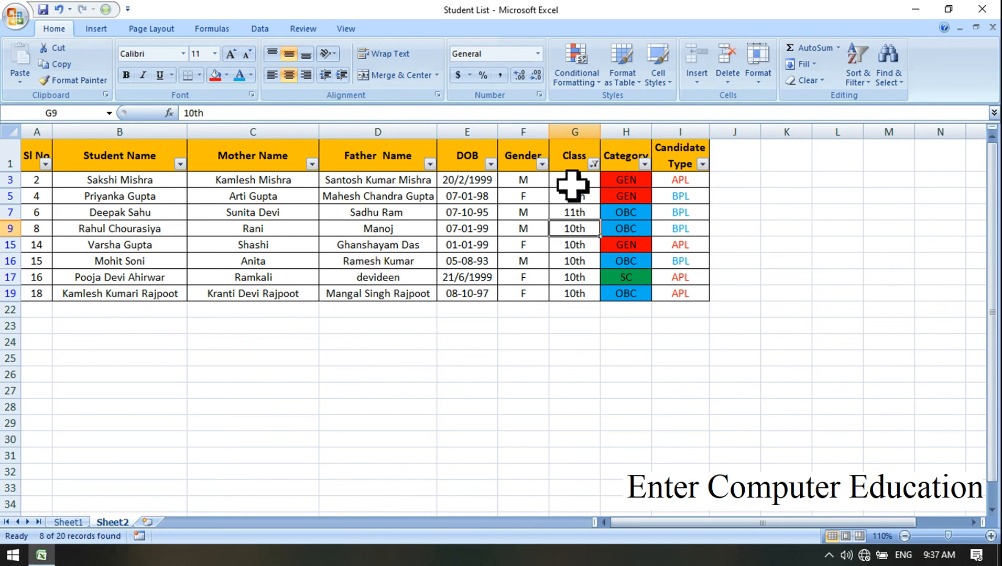
click(593, 164)
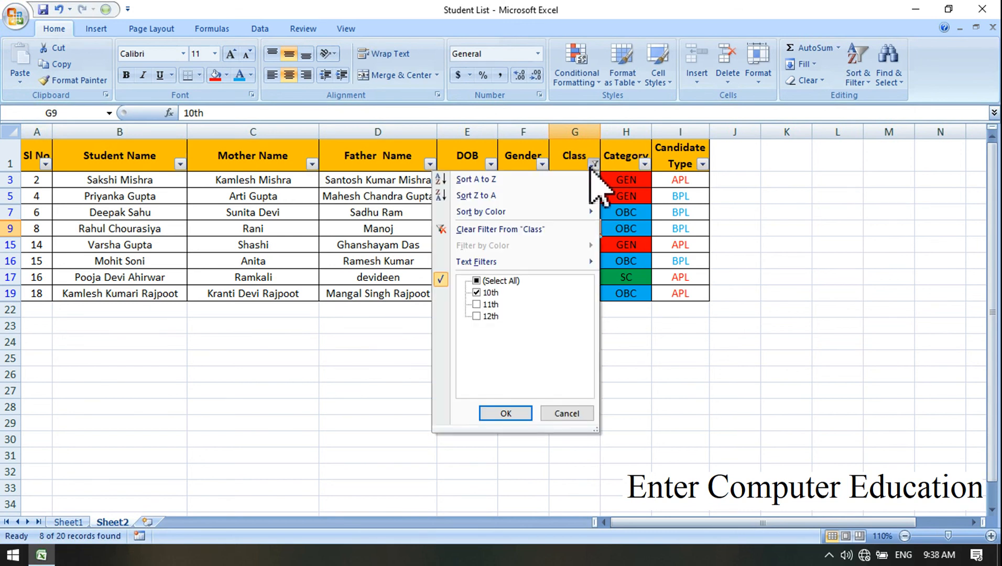
click(710, 363)
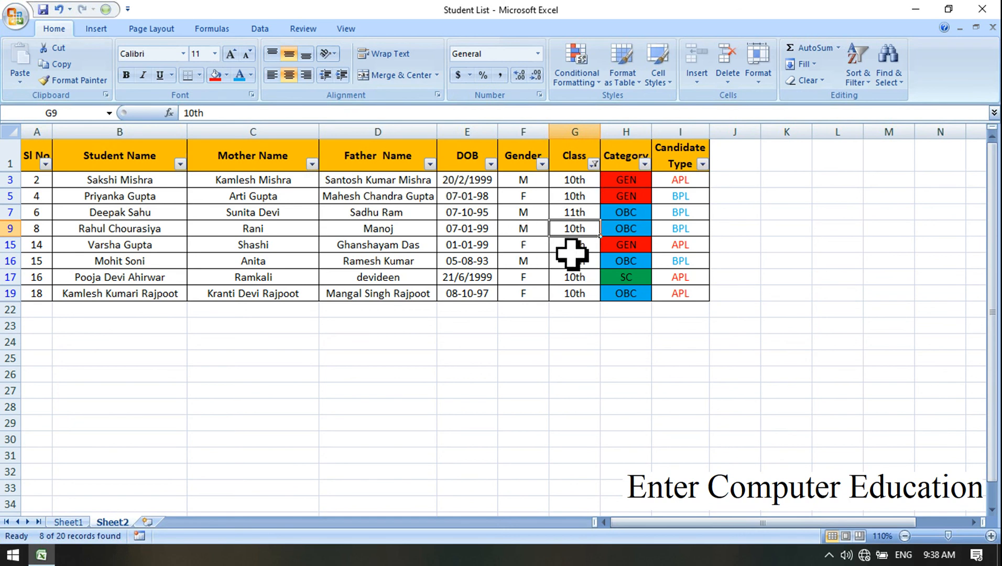
Change the class in cell G19 to 11th and reapply the Class filter to the edited list
click(573, 278)
click(574, 292)
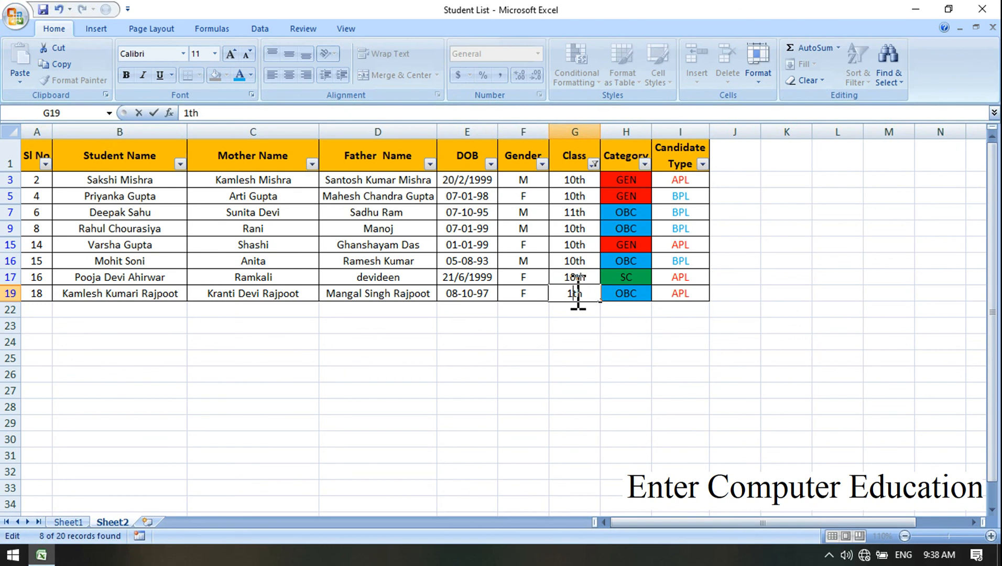
key(Return)
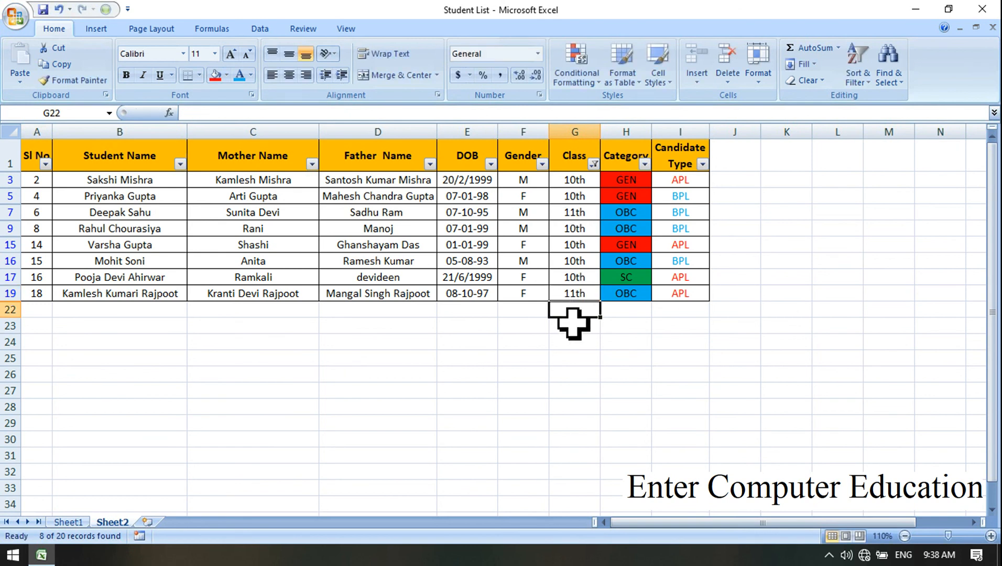
click(866, 80)
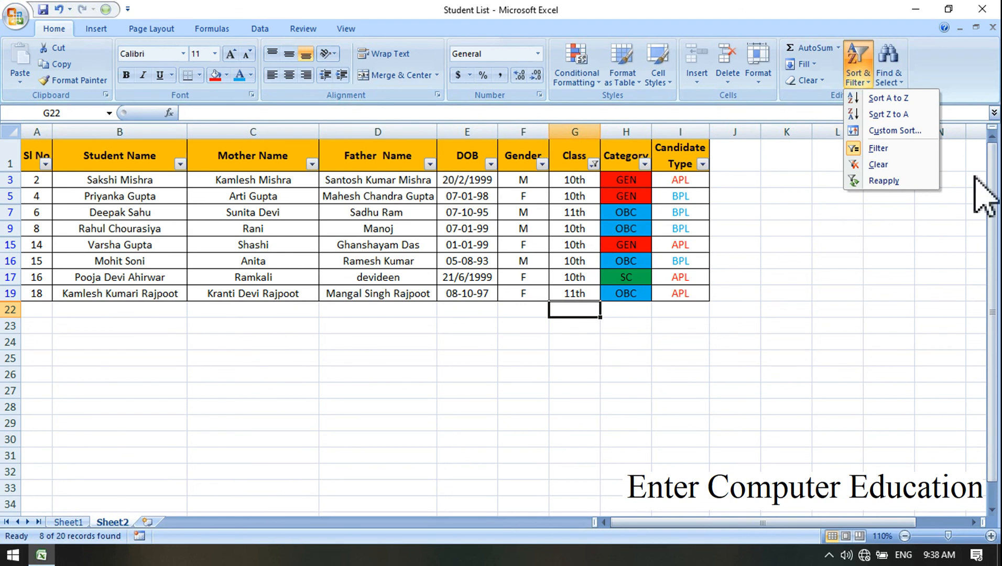
click(884, 181)
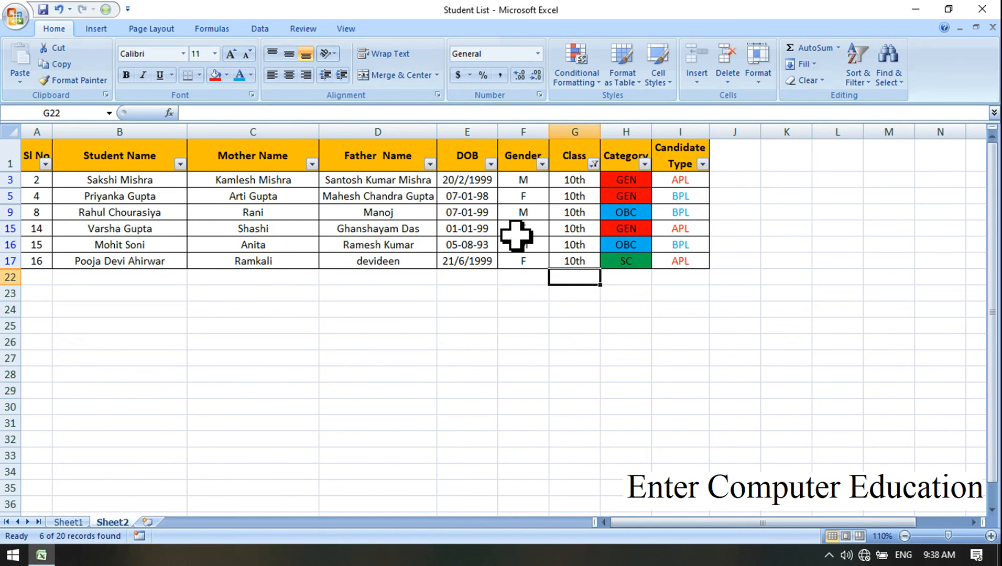
Change the class in cell G15 to 12th and reapply the filter
double_click(578, 228)
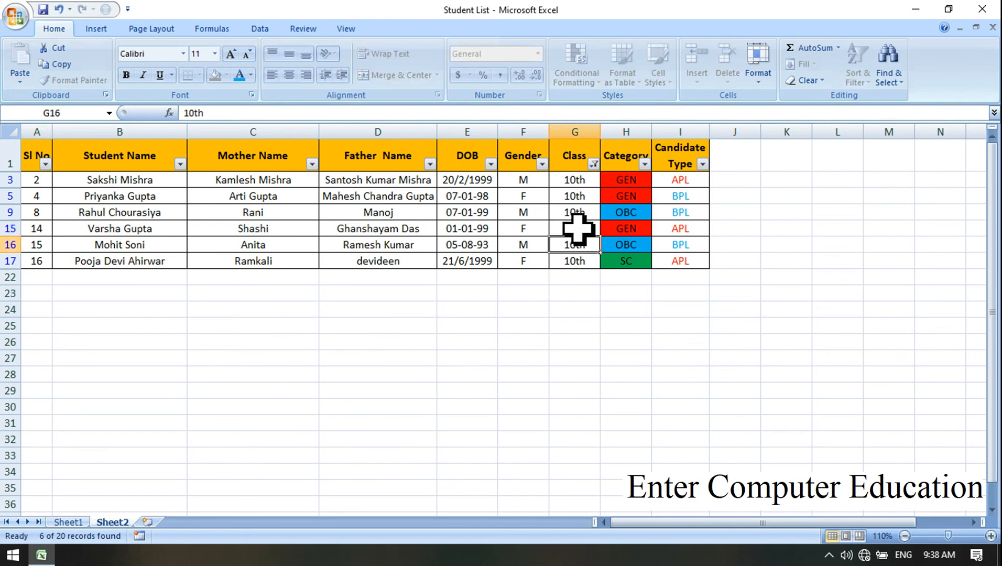
key(Return)
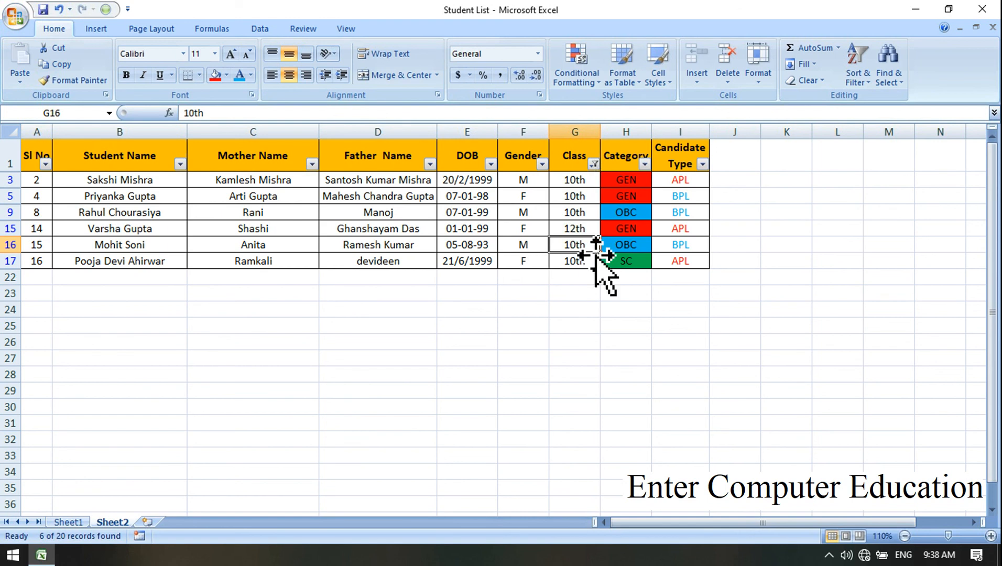
click(566, 224)
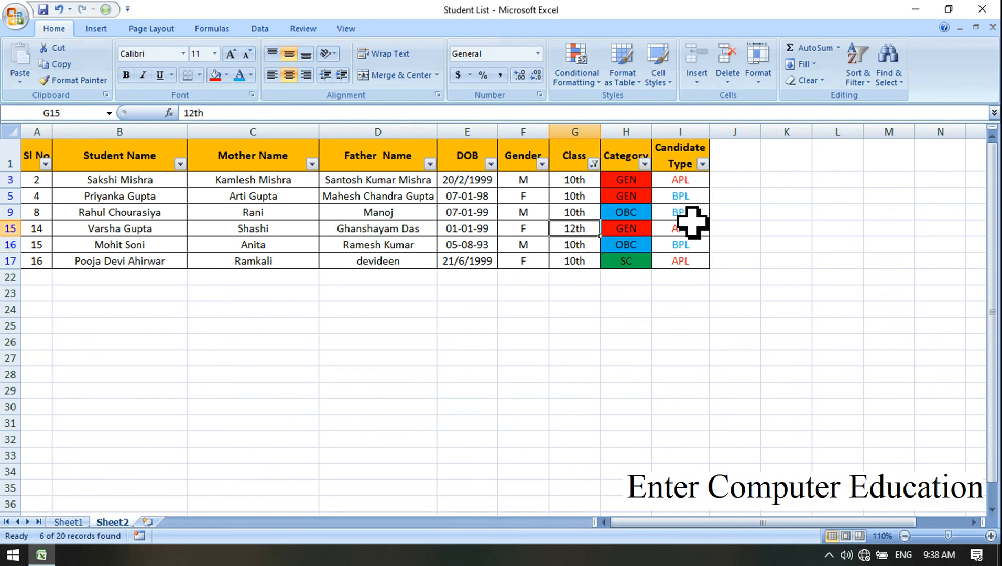
click(860, 81)
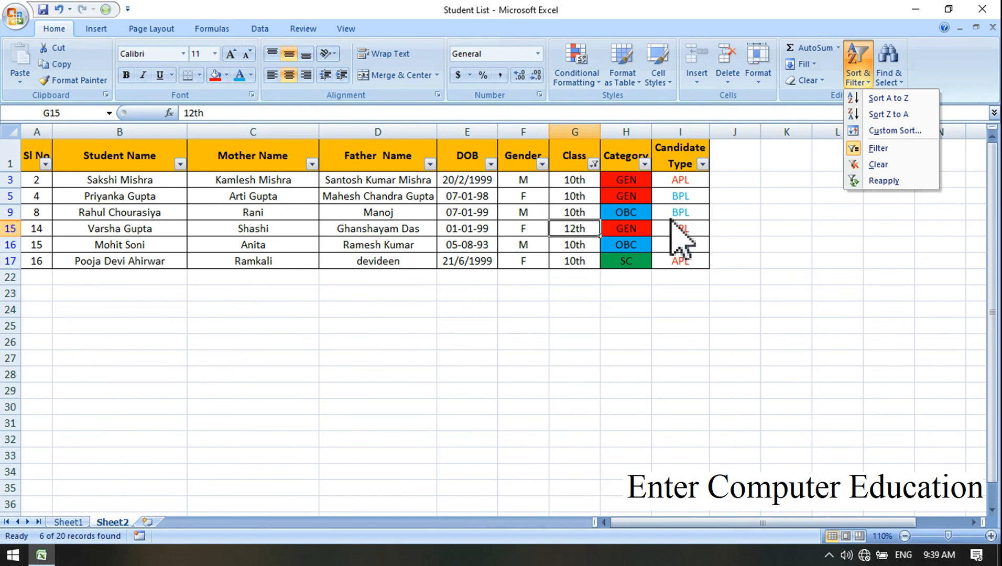
click(898, 182)
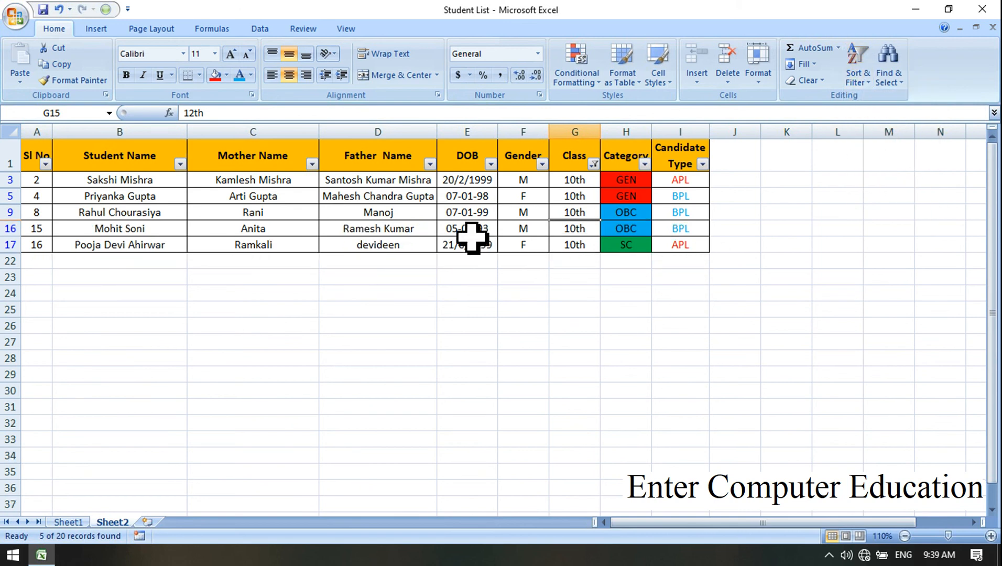
click(863, 82)
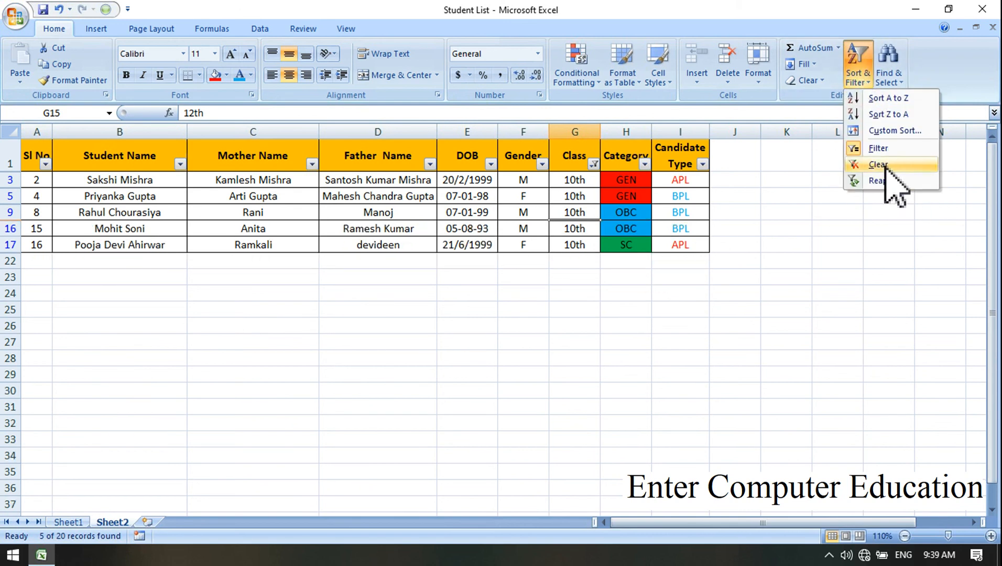
click(778, 223)
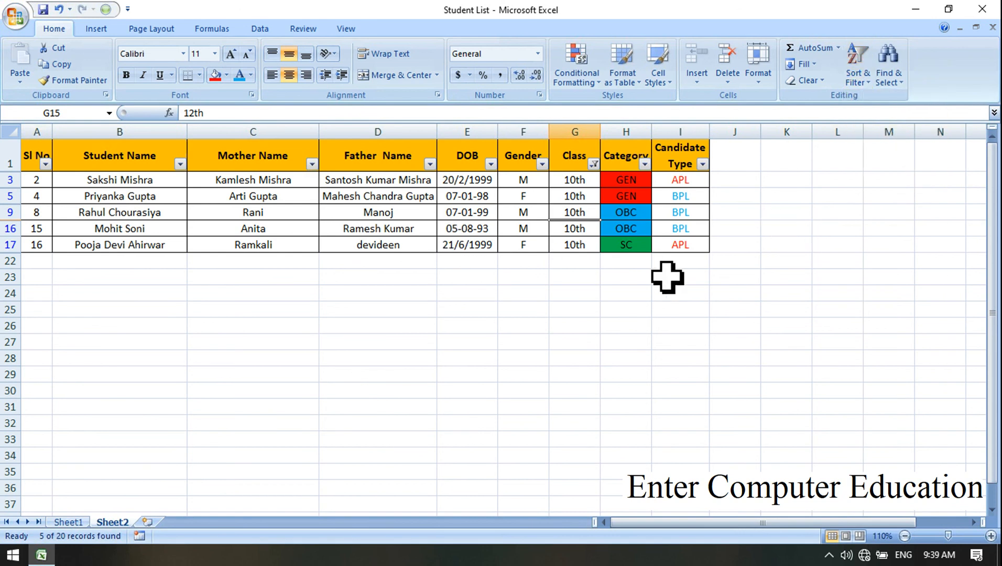